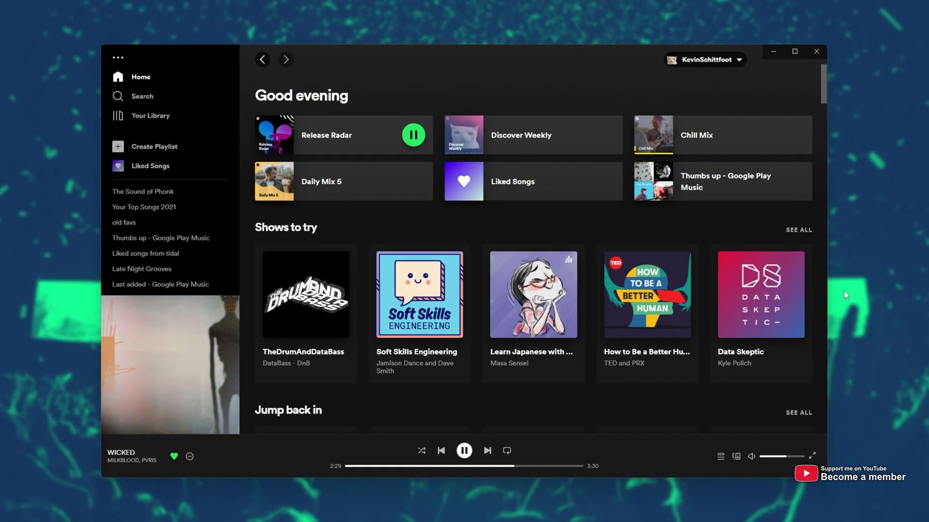
- Open the play queue's recently played history and look through the whole list of tracks
click(720, 456)
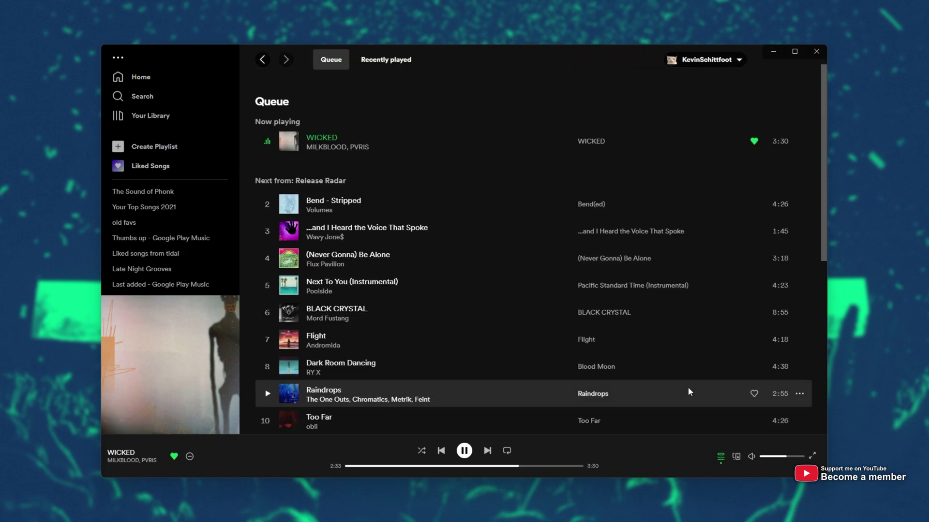
click(384, 63)
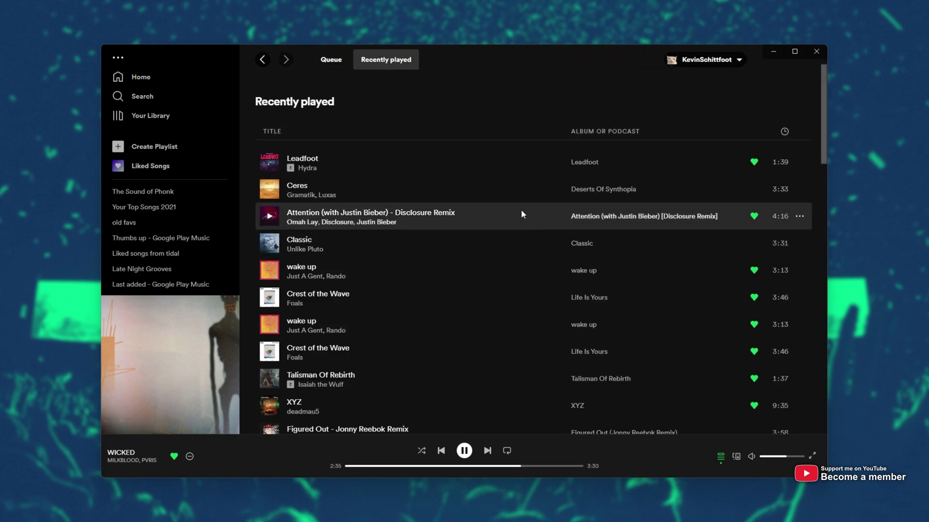
scroll(520, 210, down, 8)
scroll(549, 138, down, 10)
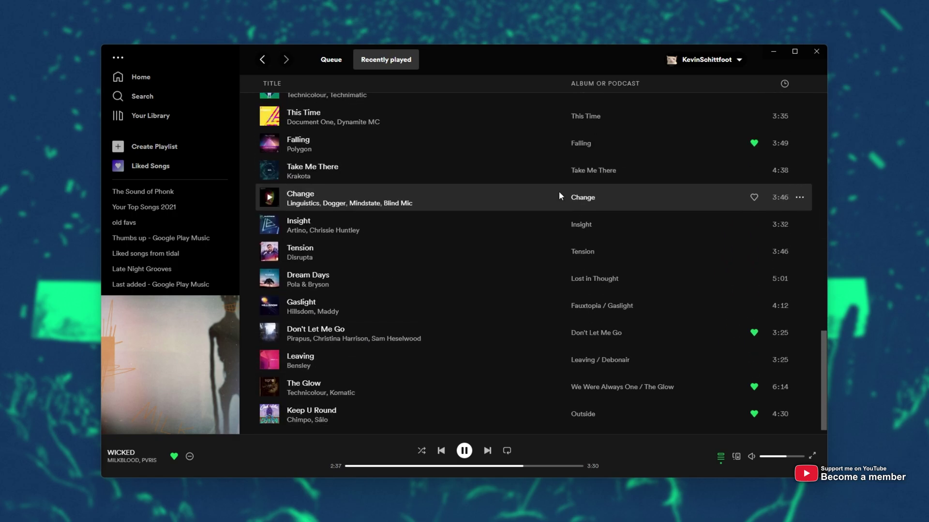
scroll(658, 218, up, 8)
scroll(658, 218, up, 6)
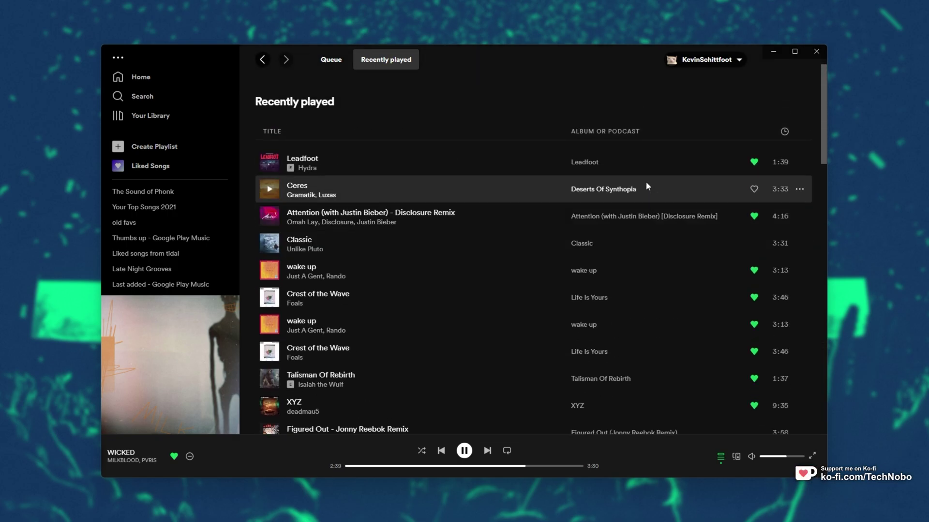
scroll(639, 145, down, 6)
scroll(635, 121, down, 10)
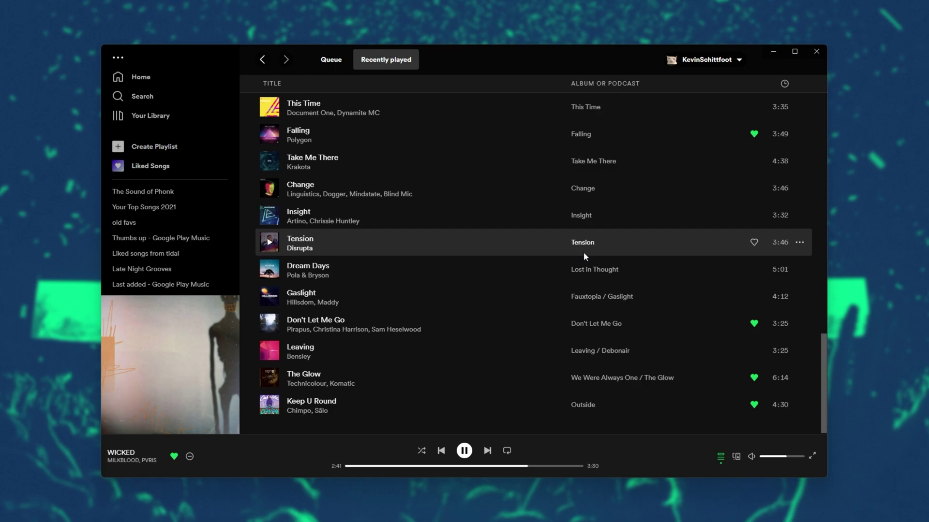
drag(823, 396, 761, 86)
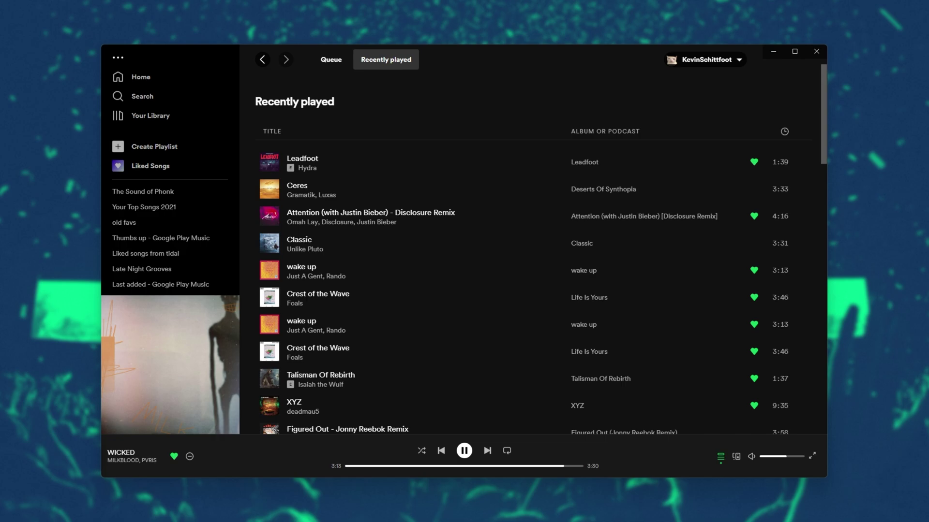
scroll(464, 214, down, 15)
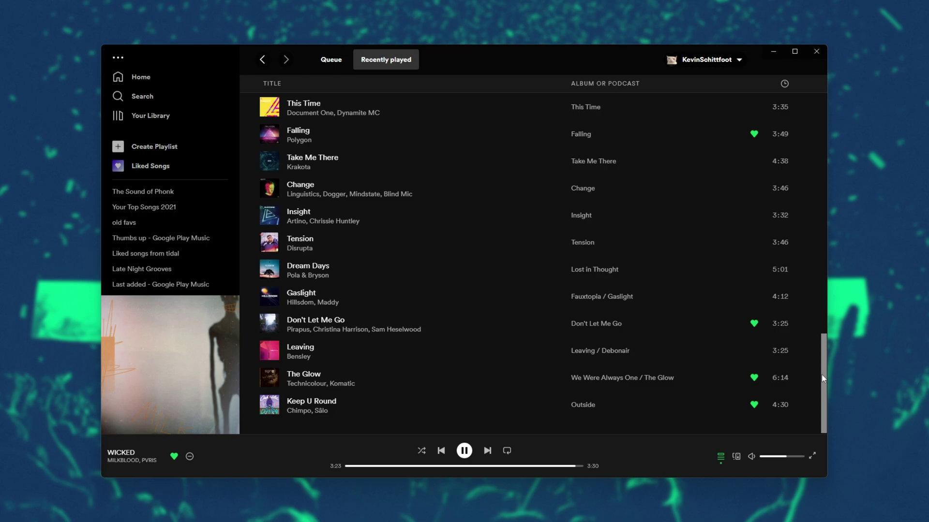
drag(822, 370, 818, 73)
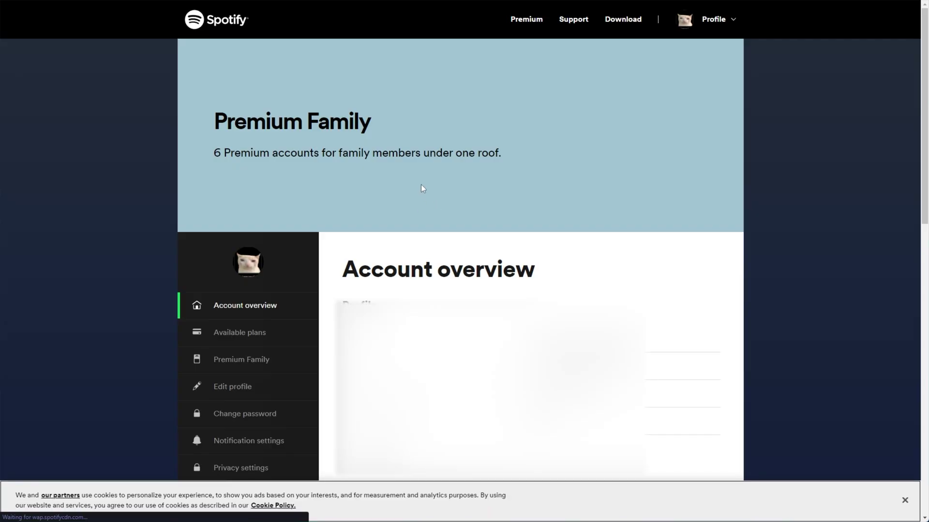
- On the Spotify account website, open the privacy settings from the account overview
scroll(422, 188, down, 5)
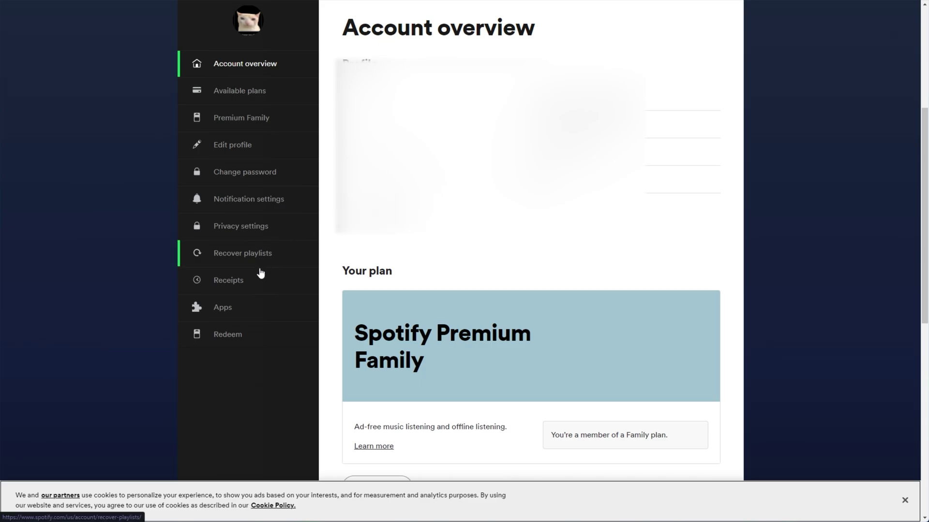
click(261, 226)
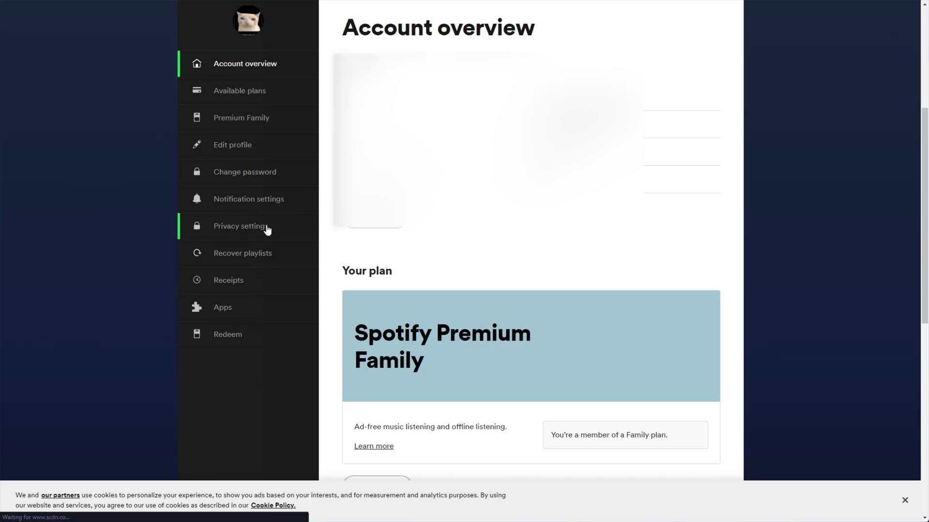
scroll(367, 226, down, 7)
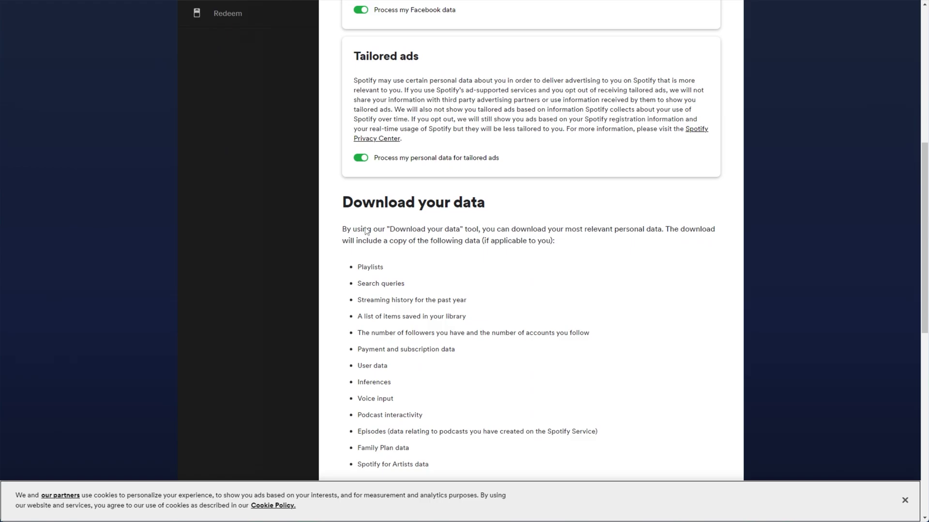
- Turn off processing of Facebook data and of personal data for tailored ads, confirming both changes
scroll(367, 226, up, 4)
click(363, 187)
click(572, 286)
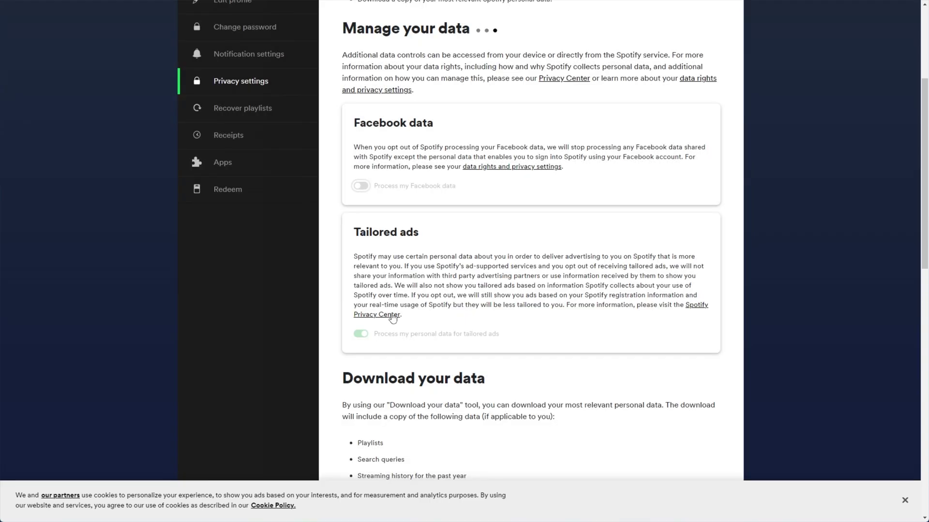
click(361, 333)
click(552, 288)
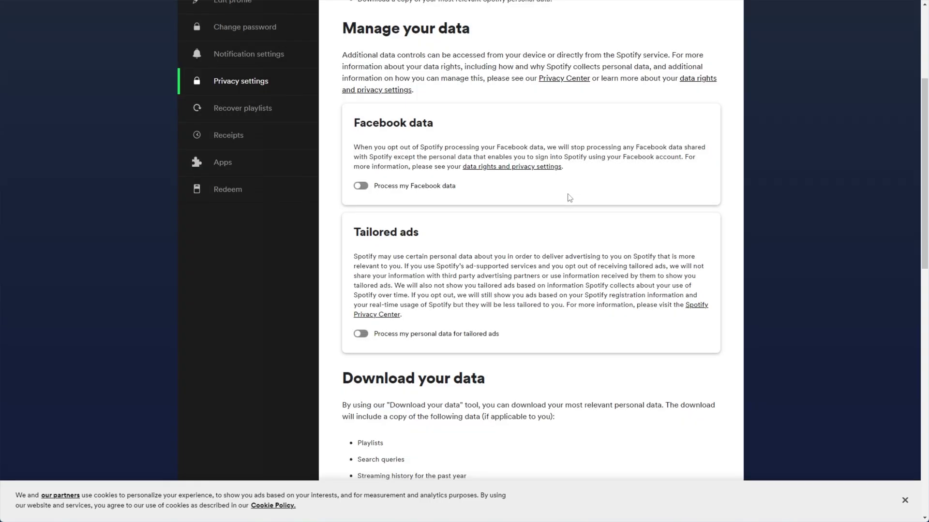
- Review what the "Download your data" tool includes and request the personal data, completing the reCAPTCHA check
scroll(570, 190, down, 5)
drag(345, 98, 494, 95)
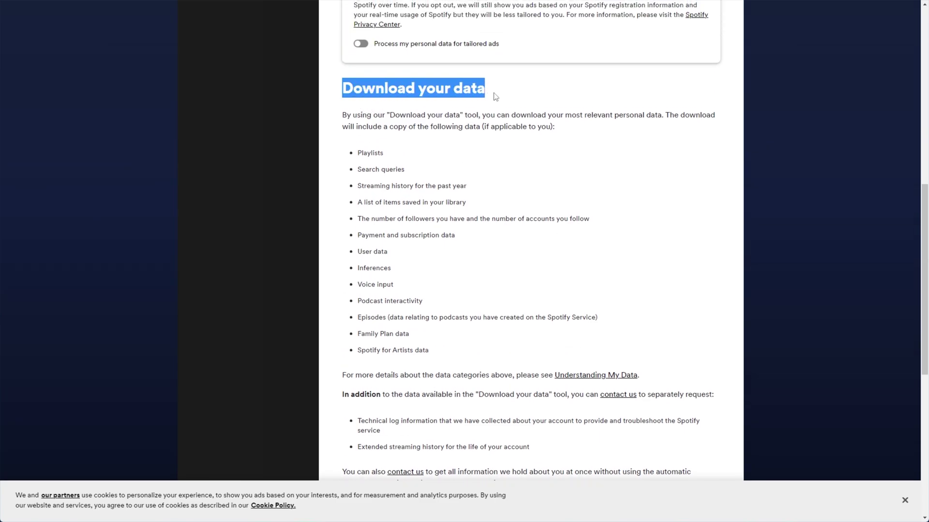
double_click(375, 154)
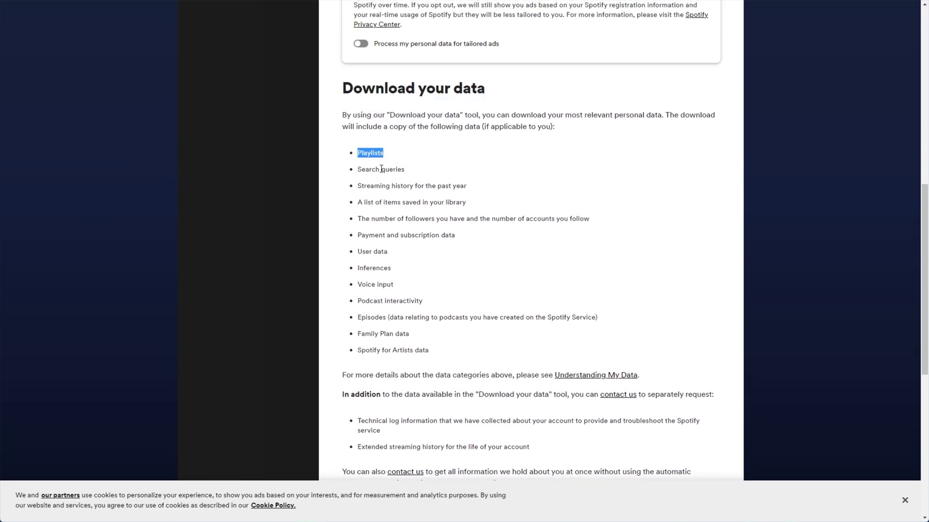
double_click(375, 170)
drag(357, 187, 465, 187)
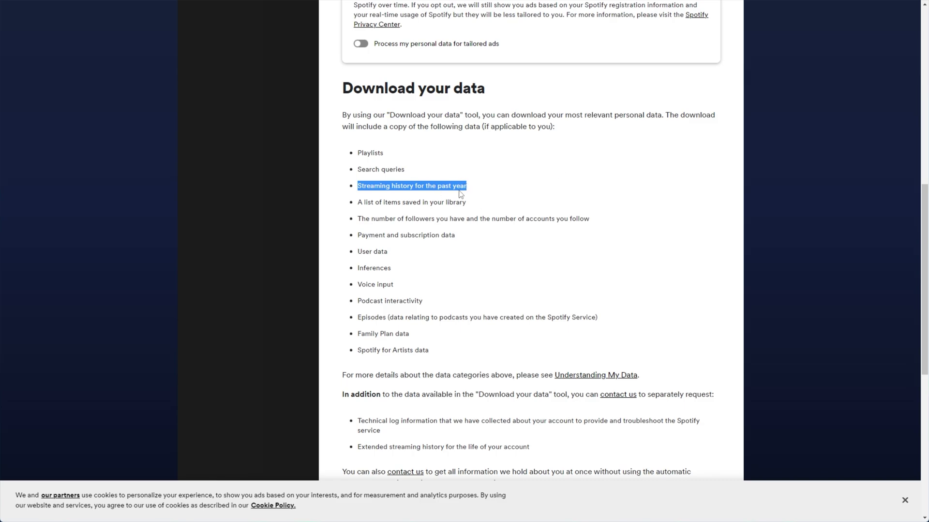
scroll(412, 267, down, 5)
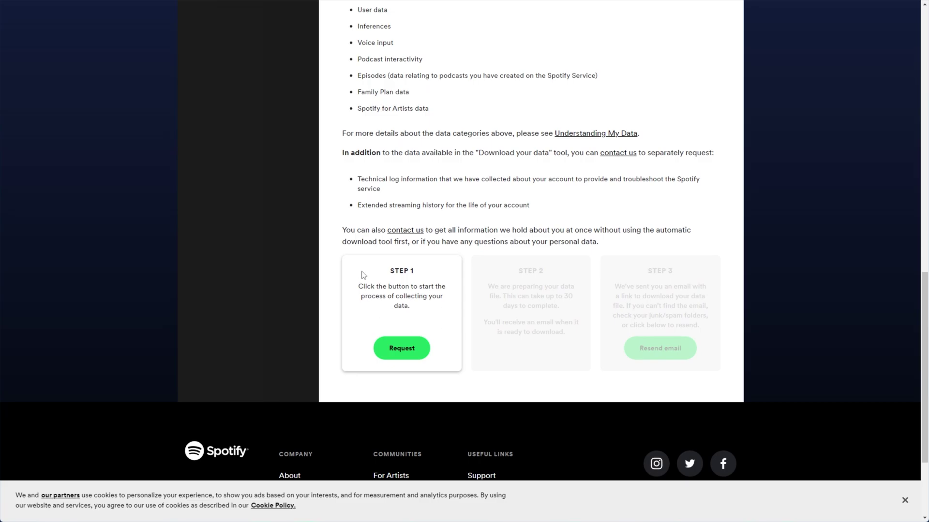
click(408, 352)
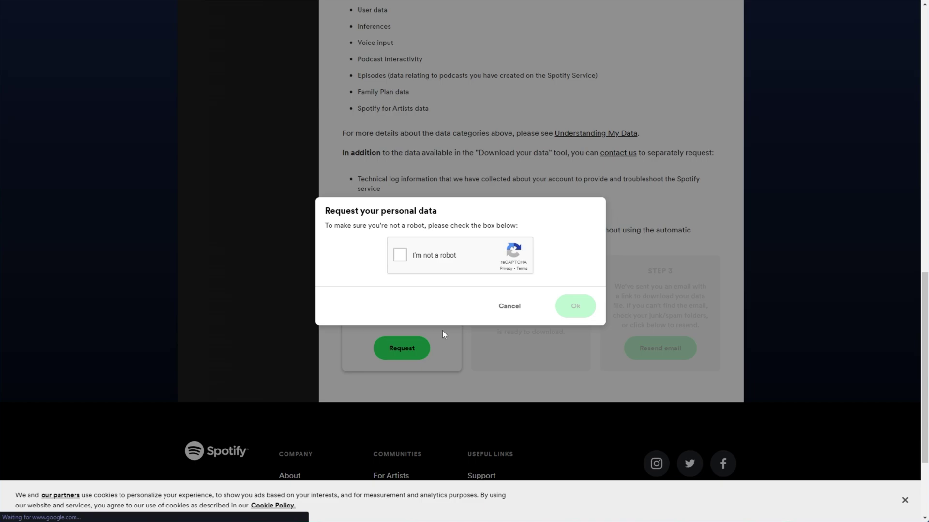
click(402, 260)
click(575, 307)
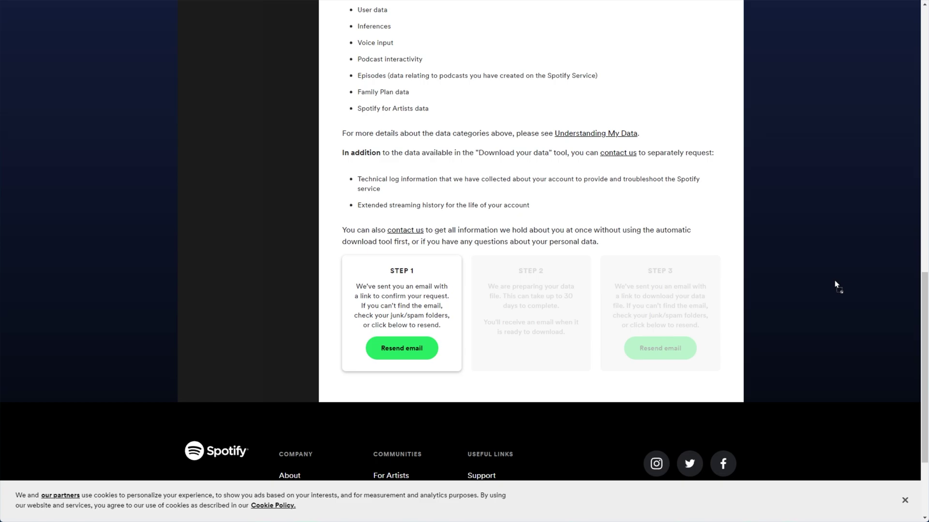
- Reload the privacy settings and check the data request's progress in Step 2 and Step 3
key(F5)
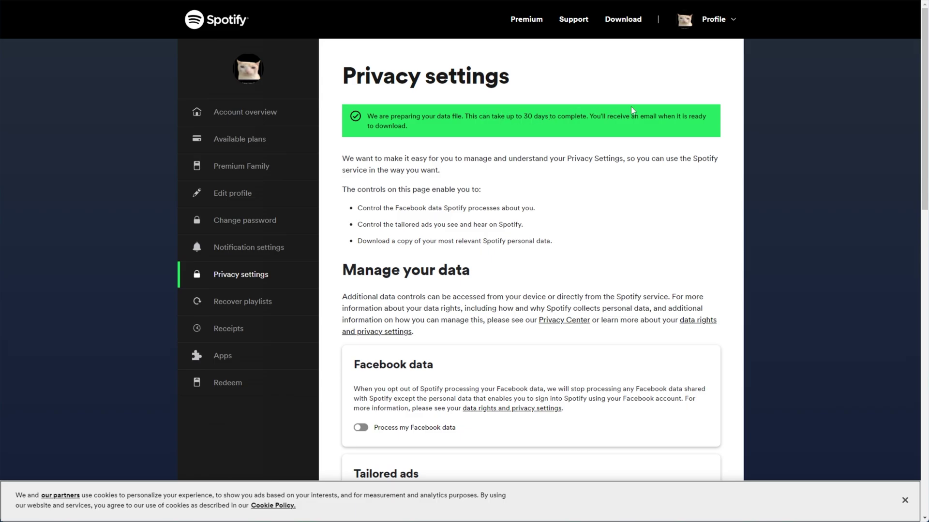
scroll(650, 201, down, 15)
scroll(644, 329, up, 3)
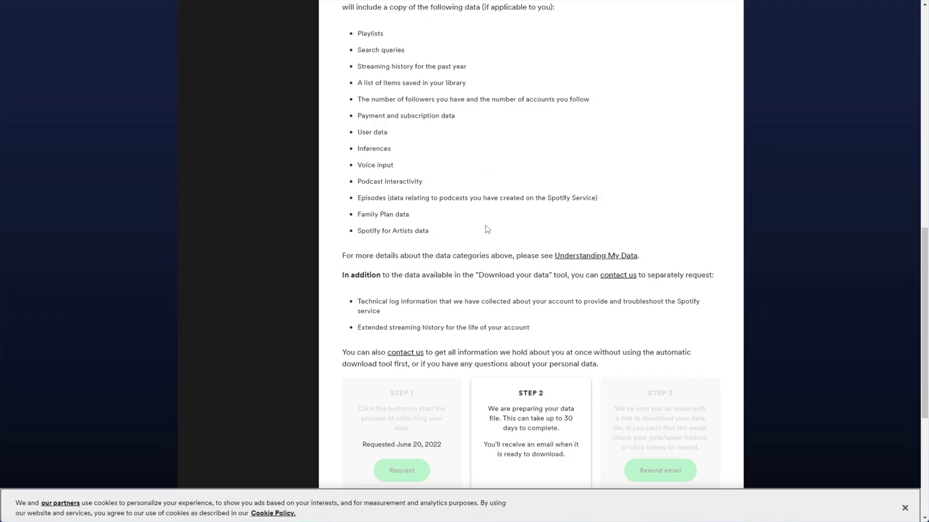
scroll(487, 230, down, 5)
scroll(438, 325, up, 3)
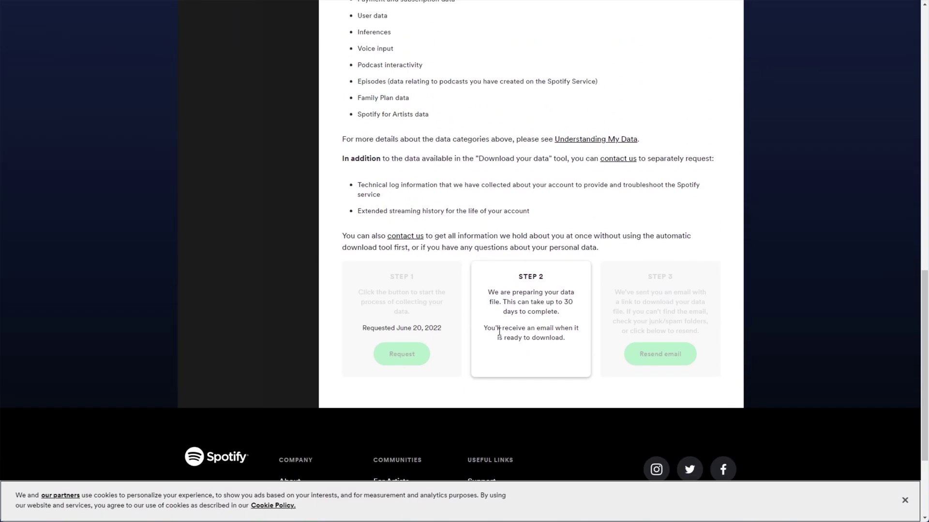
drag(516, 279, 563, 277)
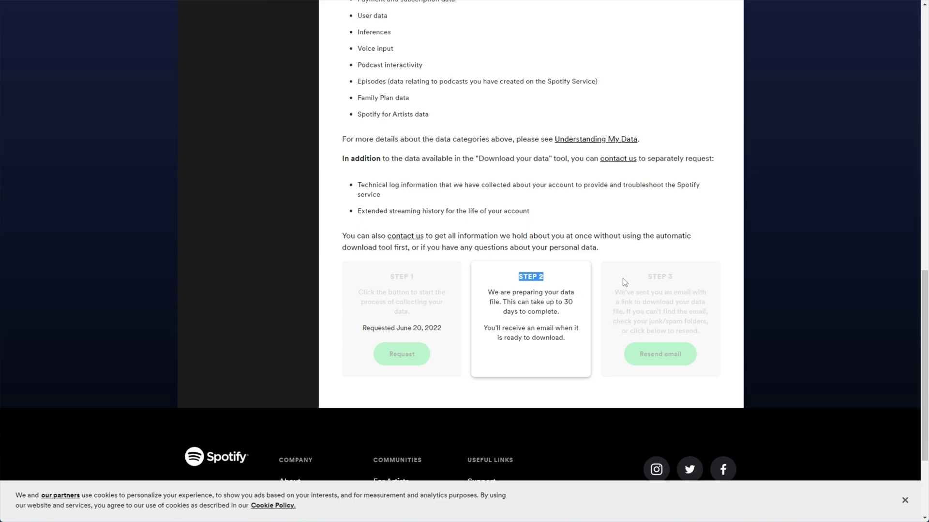
drag(623, 279, 647, 277)
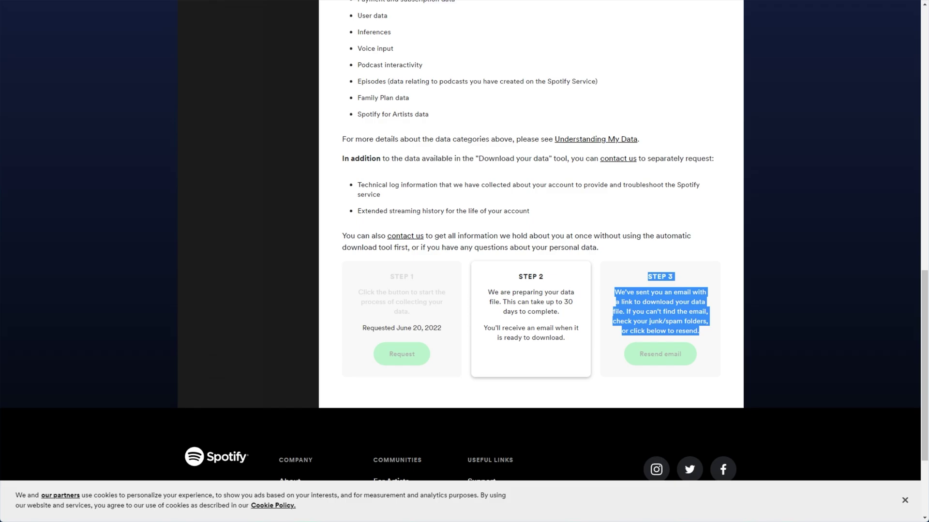
click(588, 249)
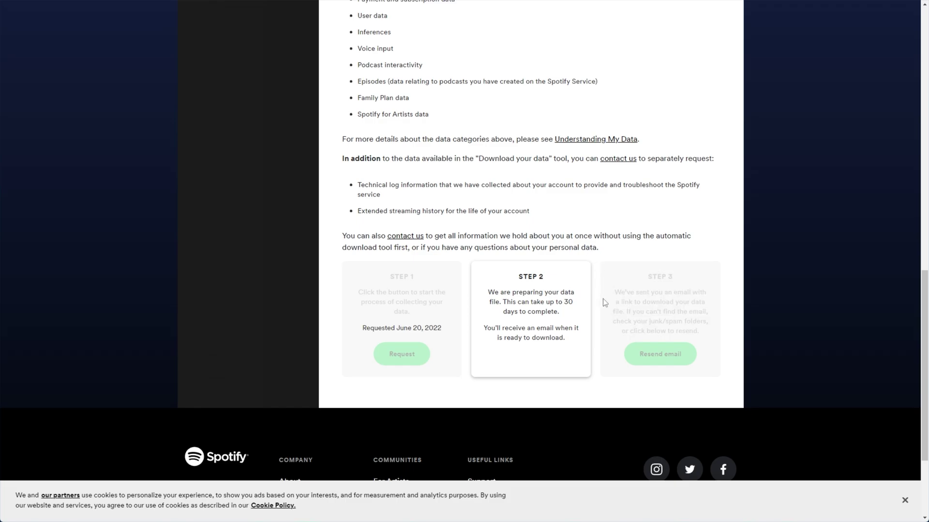
scroll(612, 284, up, 15)
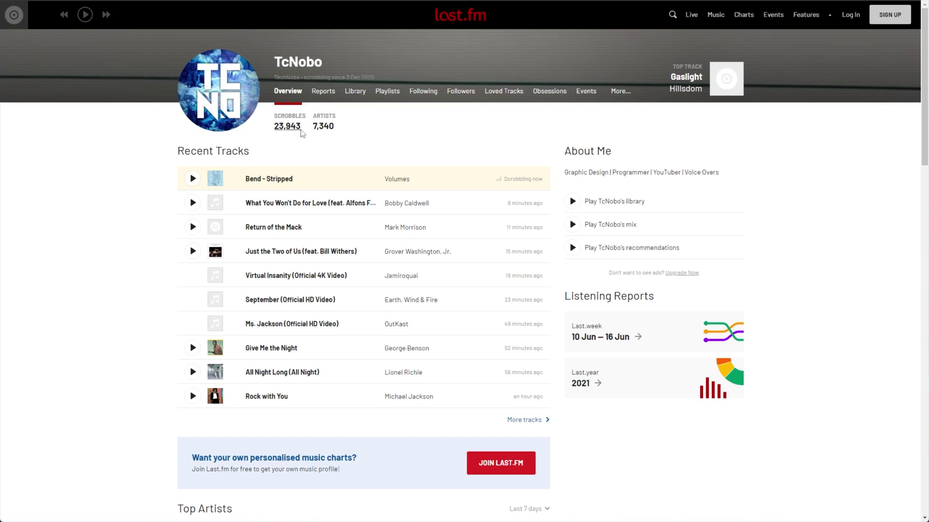
- On the Last.fm profile, look at the scrobbles figure, then open and examine the 2021 listening report
double_click(278, 117)
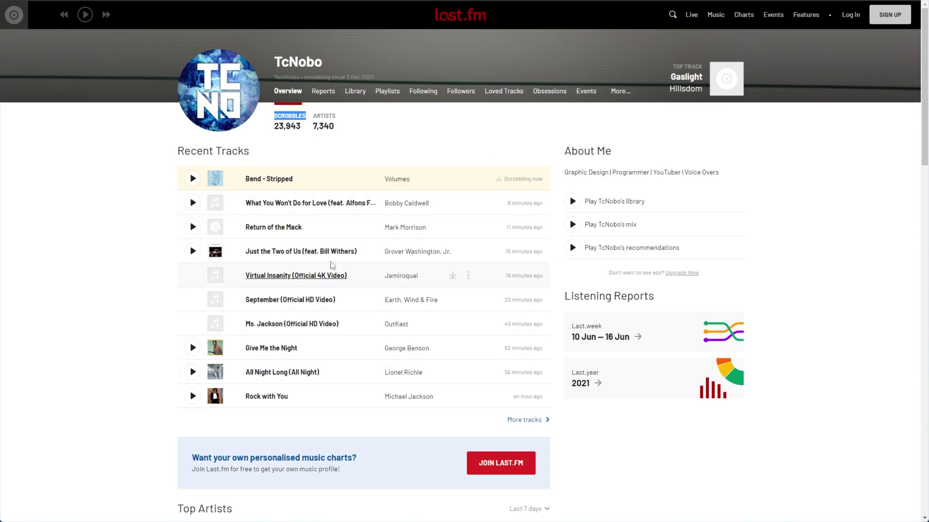
scroll(389, 338, down, 3)
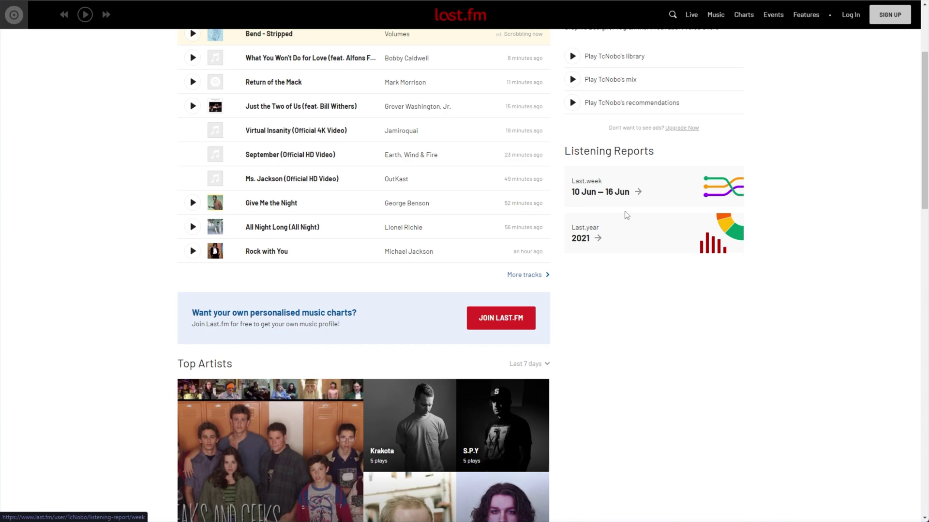
click(611, 236)
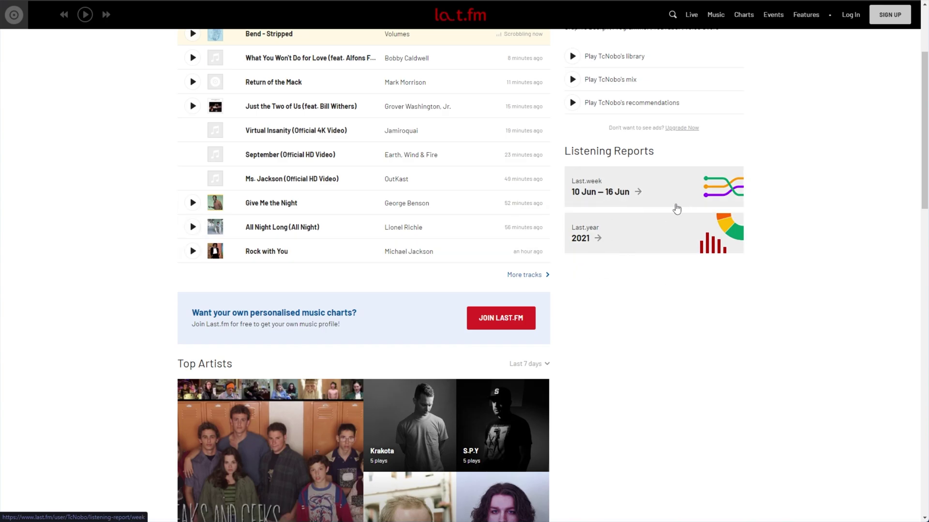
scroll(508, 251, down, 3)
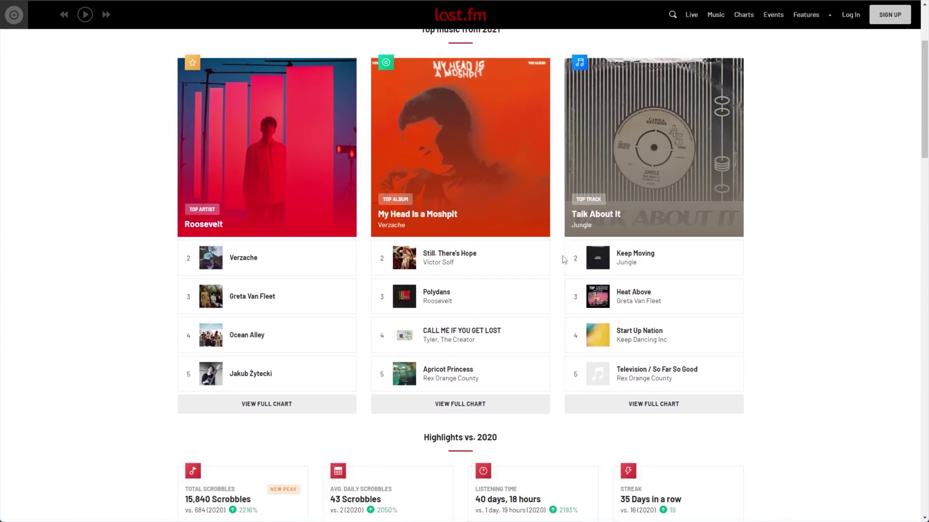
scroll(567, 301, down, 7)
scroll(556, 313, up, 7)
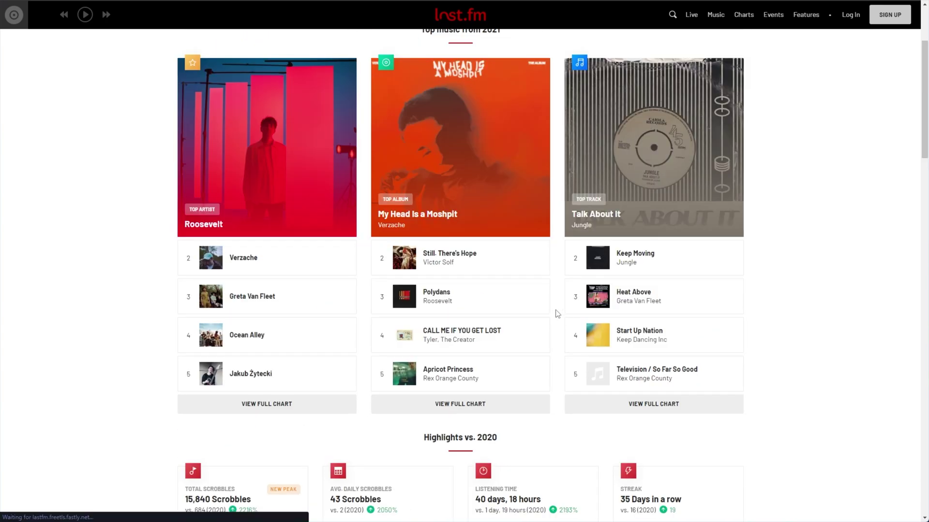
- Return to the Last.fm profile overview and examine its top albums, top tracks and shoutbox
key(alt+Left)
scroll(555, 315, down, 5)
scroll(558, 313, down, 10)
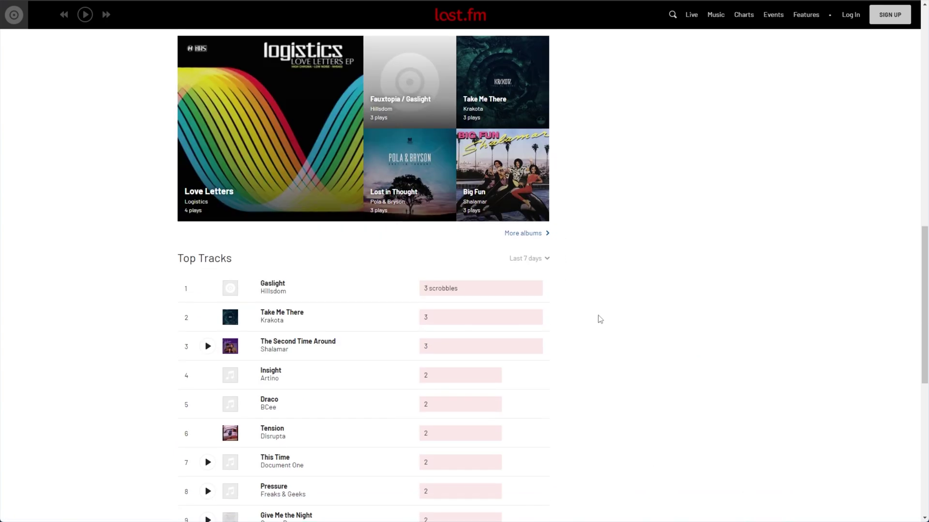
scroll(598, 319, down, 3)
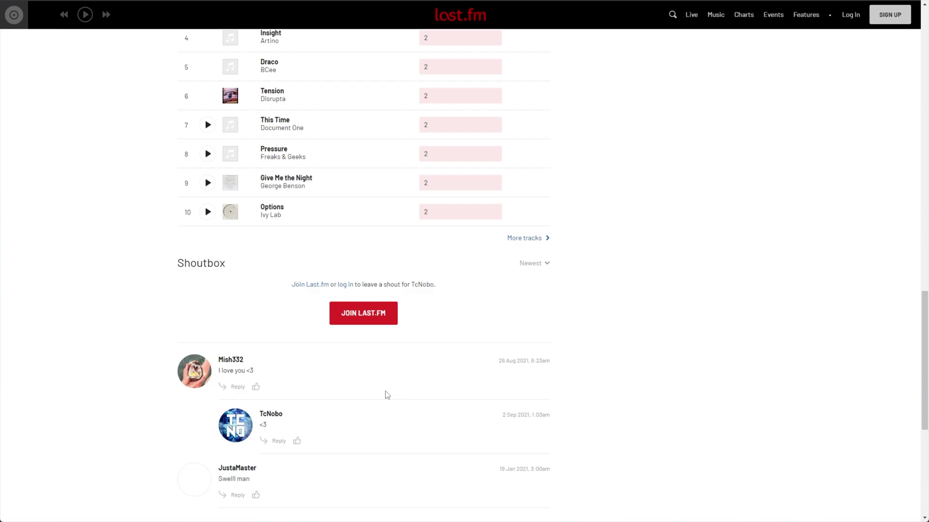
scroll(649, 303, up, 13)
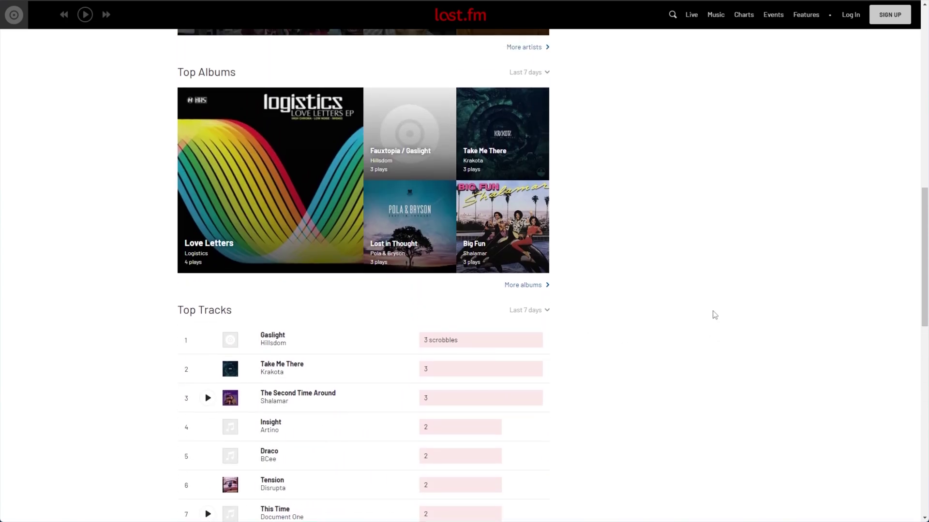
scroll(714, 315, up, 9)
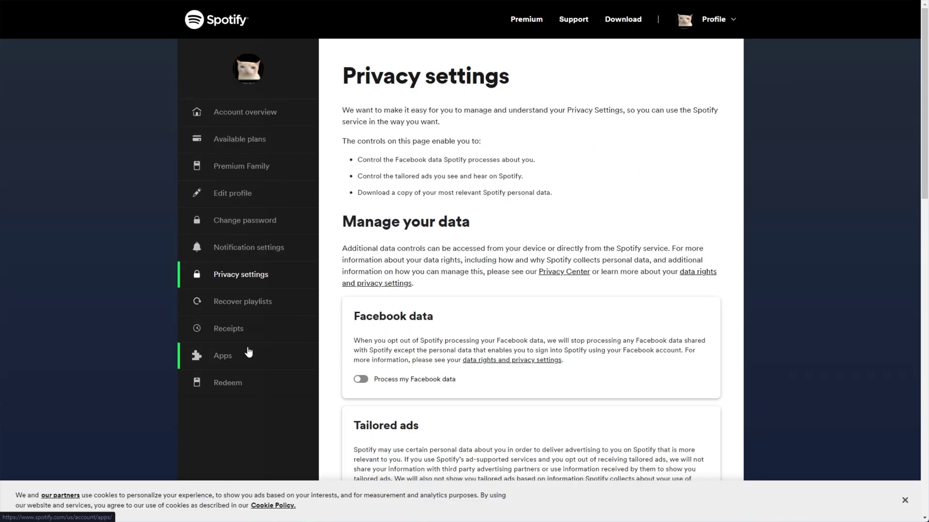
- Open the list of apps with access to the Spotify account and look at the Last.fm Player and Last.fm Scrobbler entries
click(233, 350)
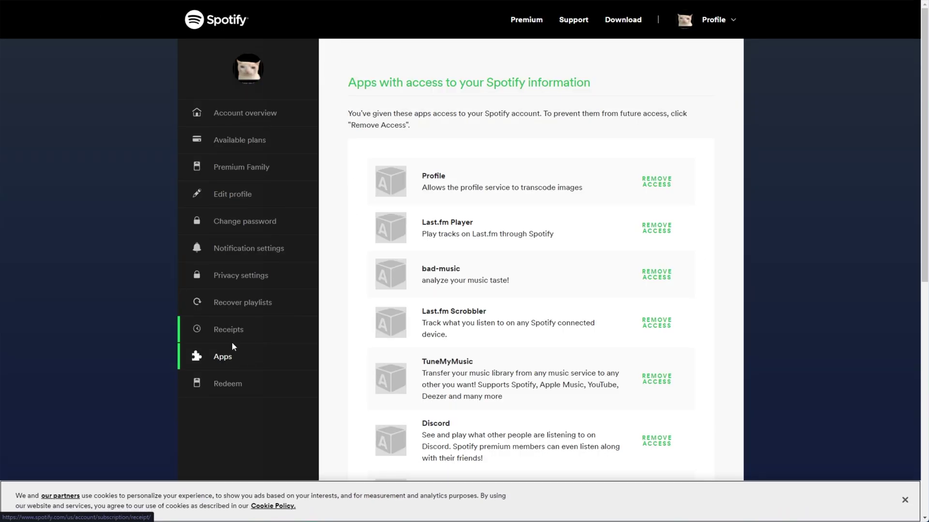
drag(480, 225, 426, 231)
click(444, 248)
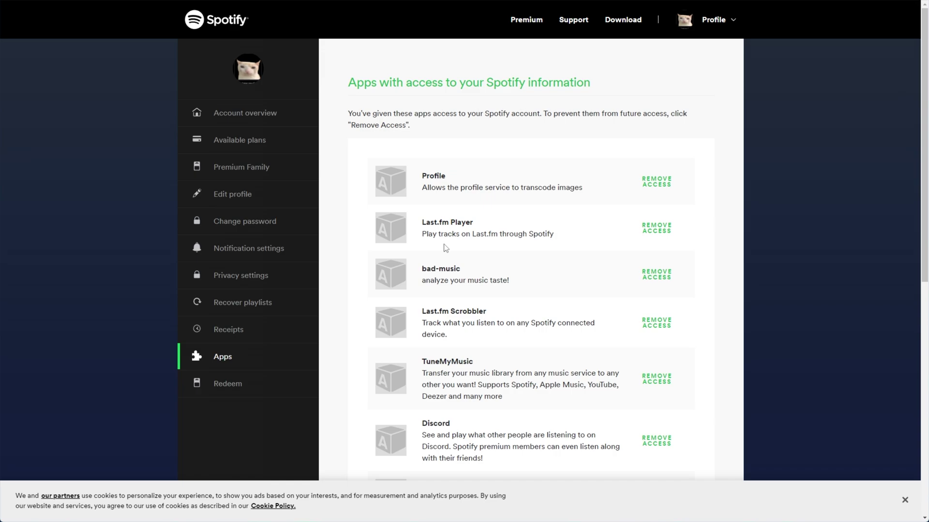
drag(490, 309, 557, 337)
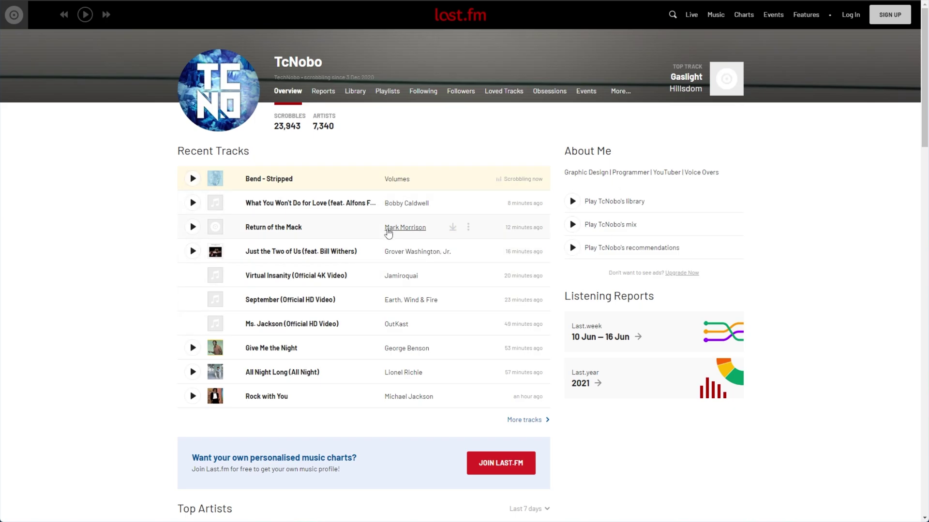
- In the Last.fm library, narrow the listening history to 2021, June 2021 and 11 June 2021, and examine that day's tracks
click(524, 420)
drag(180, 180, 625, 222)
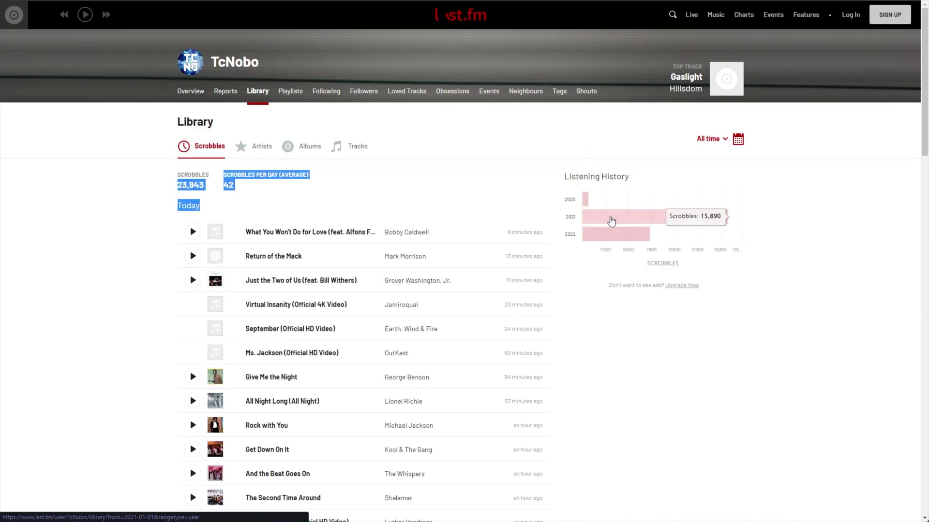
click(608, 222)
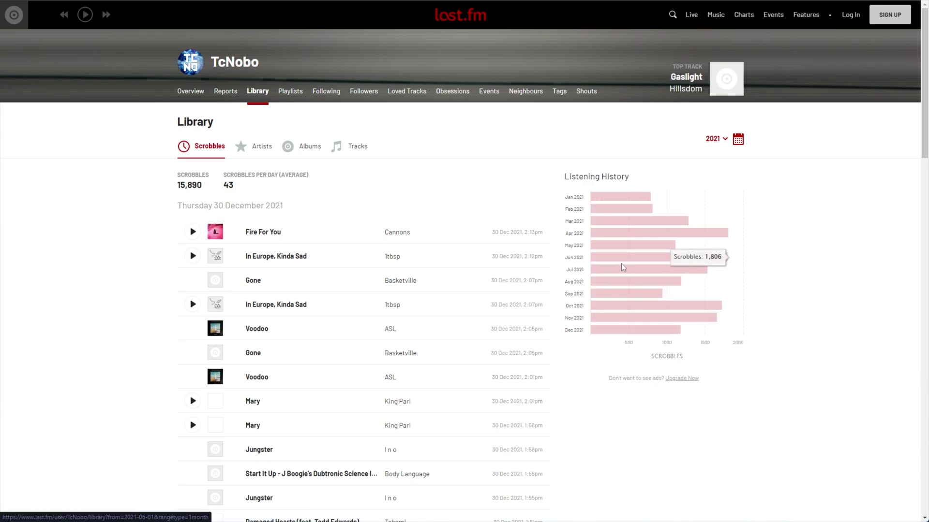
click(621, 263)
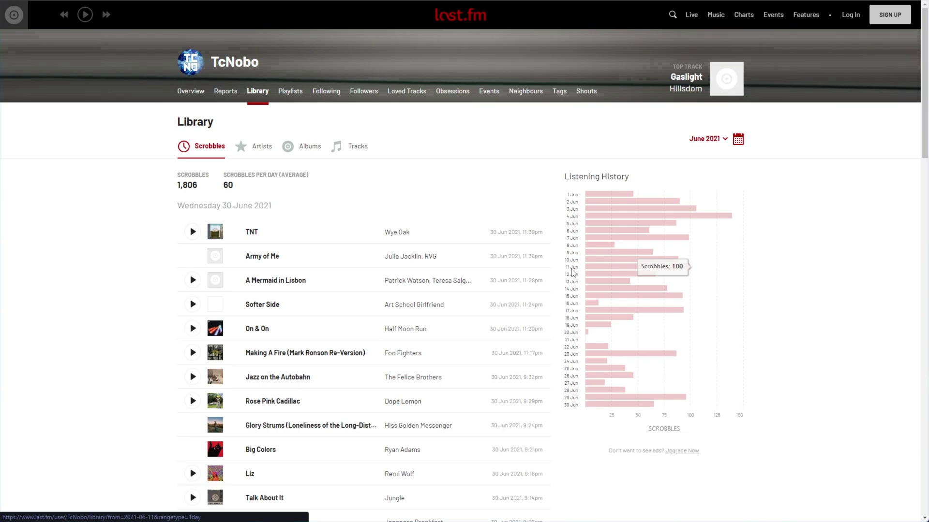
click(572, 272)
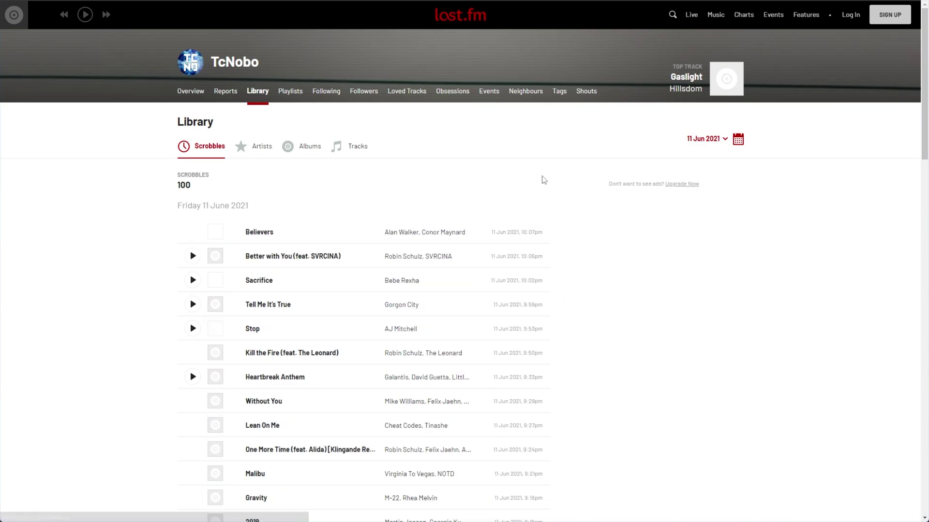
scroll(585, 207, down, 5)
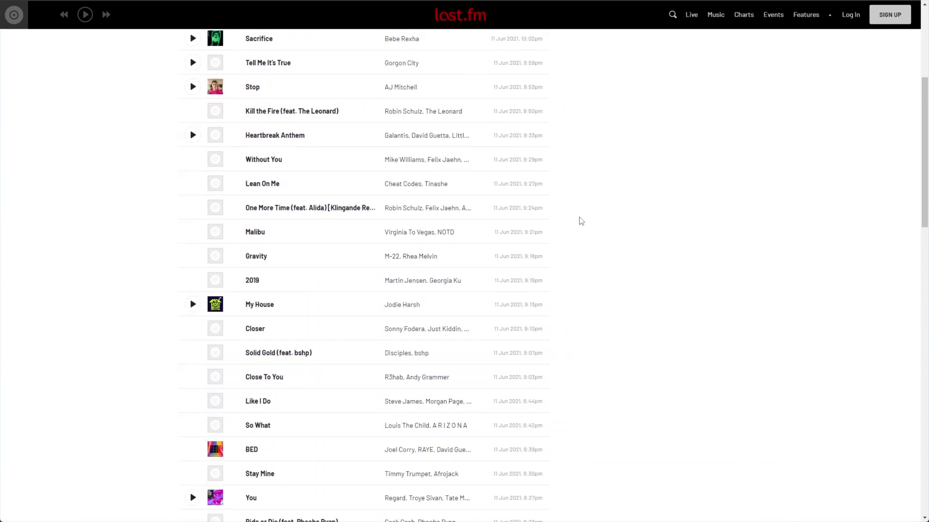
scroll(581, 213, up, 5)
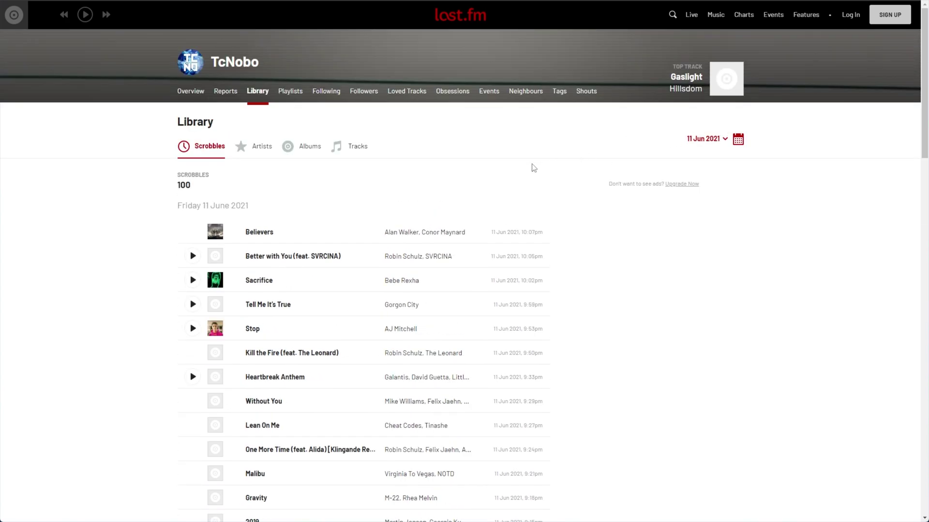
key(alt+Left)
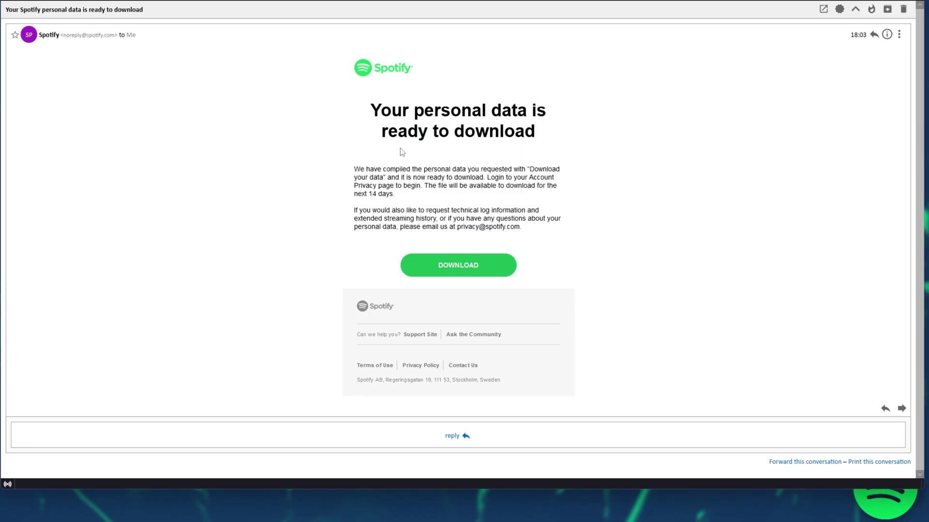
- Read Spotify's "Your personal data is ready to download" email, including how long the file stays available
drag(370, 110, 575, 124)
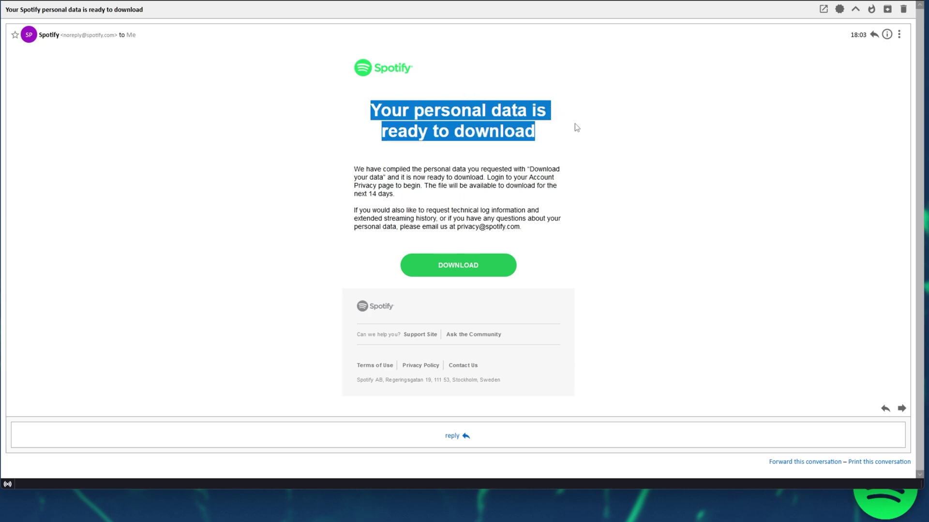
drag(353, 169, 396, 205)
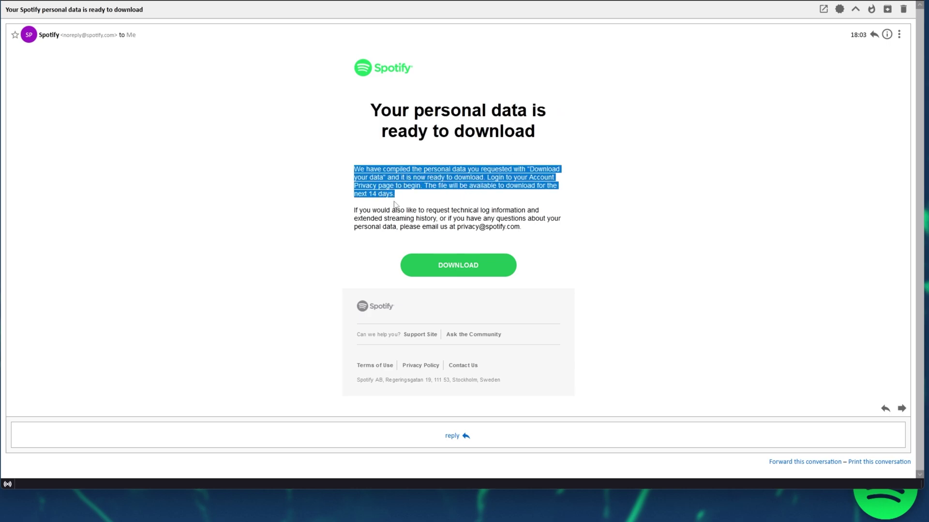
click(422, 208)
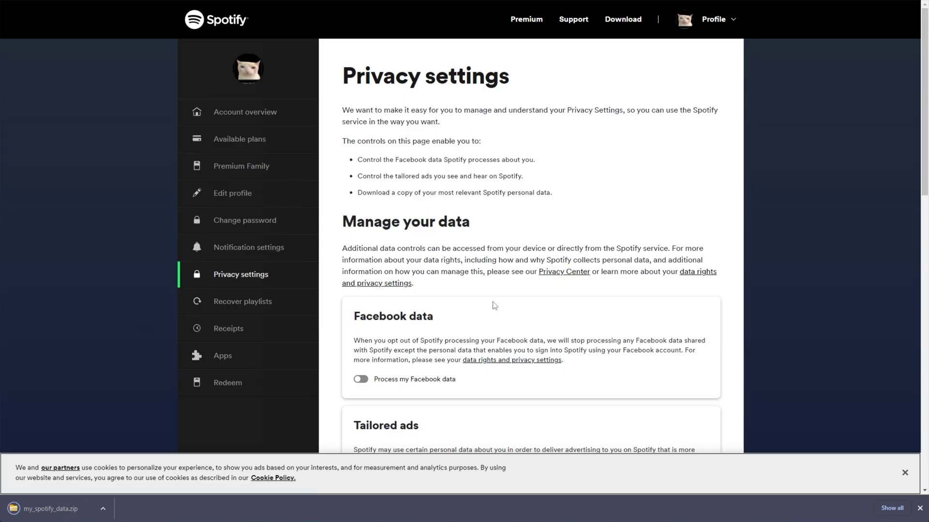
- Open the downloaded my_spotify_data.zip and create and open a new desktop folder beside it, keeping its default name
click(71, 500)
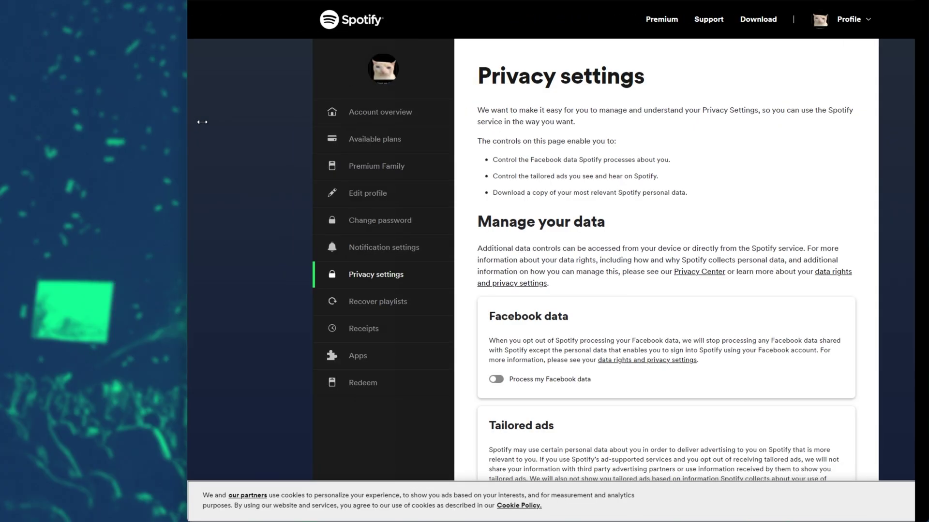
right_click(220, 257)
mouse_move(208, 323)
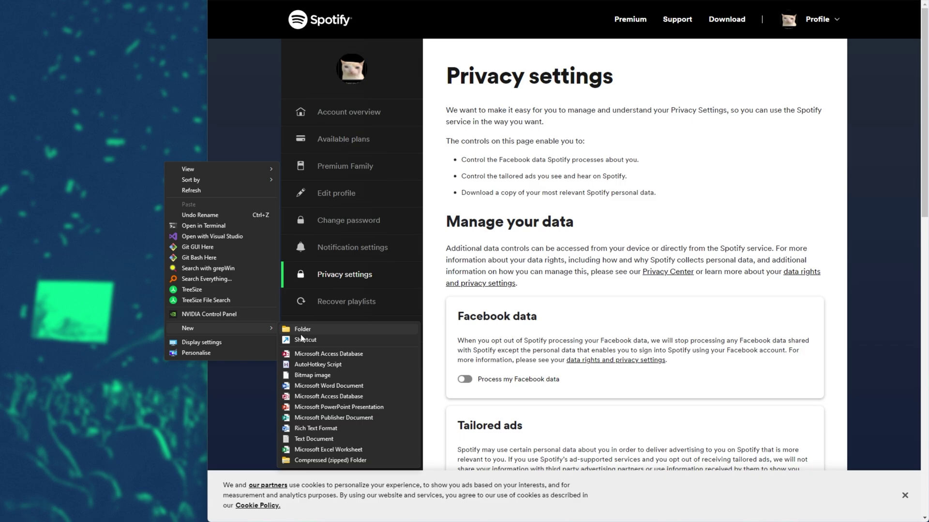
click(311, 325)
key(Return)
key(Return)
drag(479, 140, 499, 127)
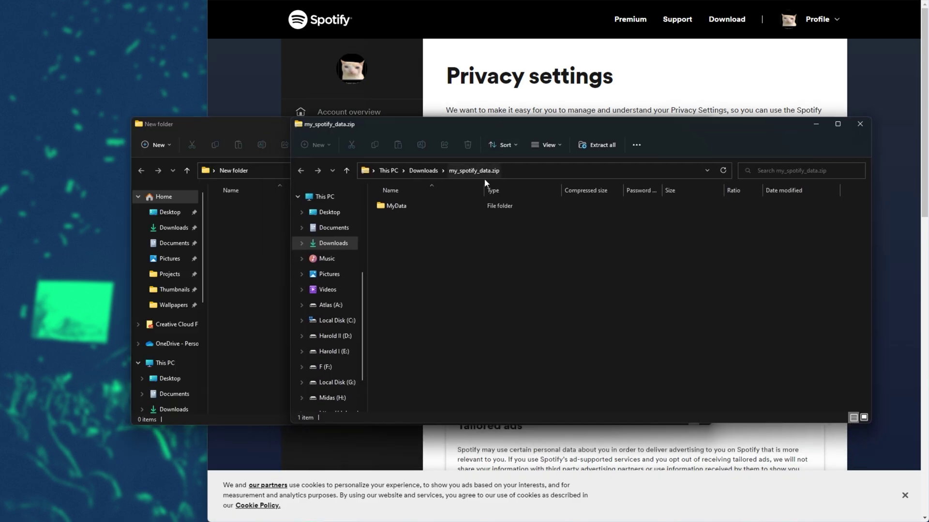
- Extract all files from the archive's MyData folder into New folder and close the archive window
double_click(483, 206)
key(ctrl+a)
drag(487, 267, 267, 252)
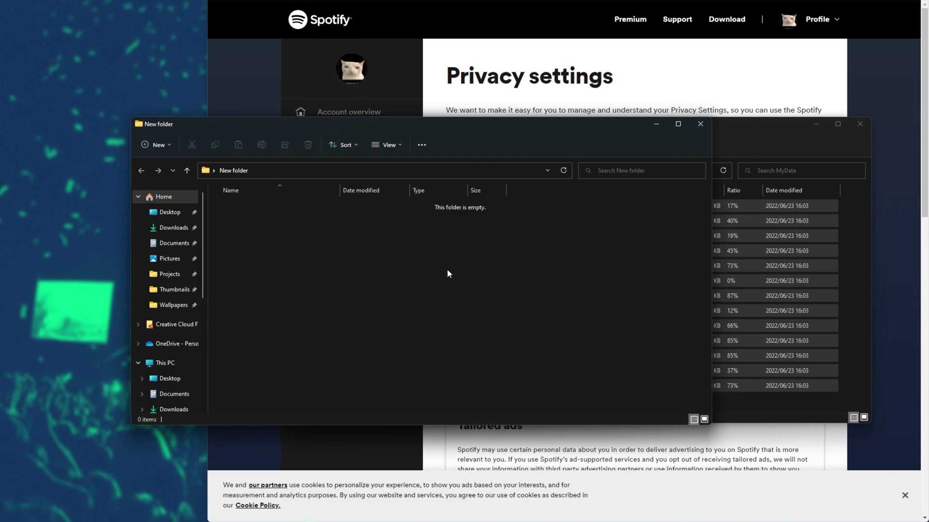
click(858, 126)
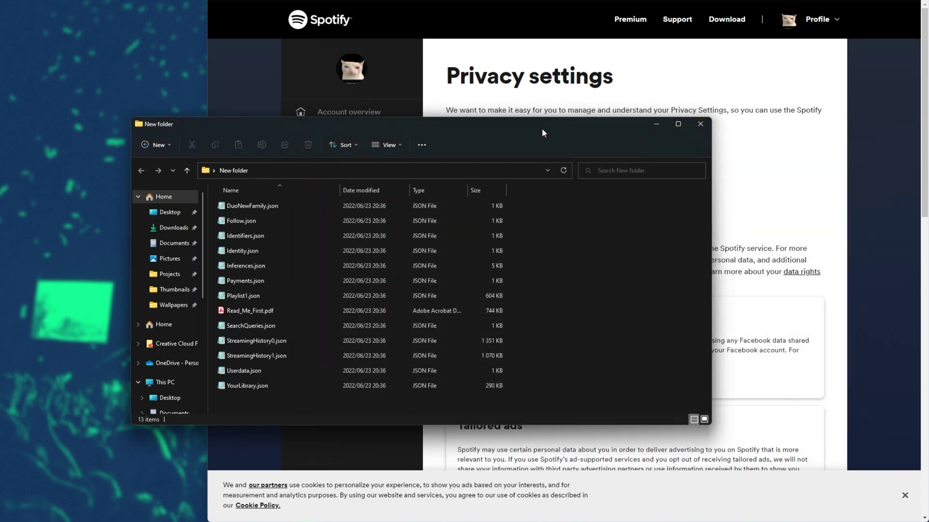
drag(542, 128, 585, 117)
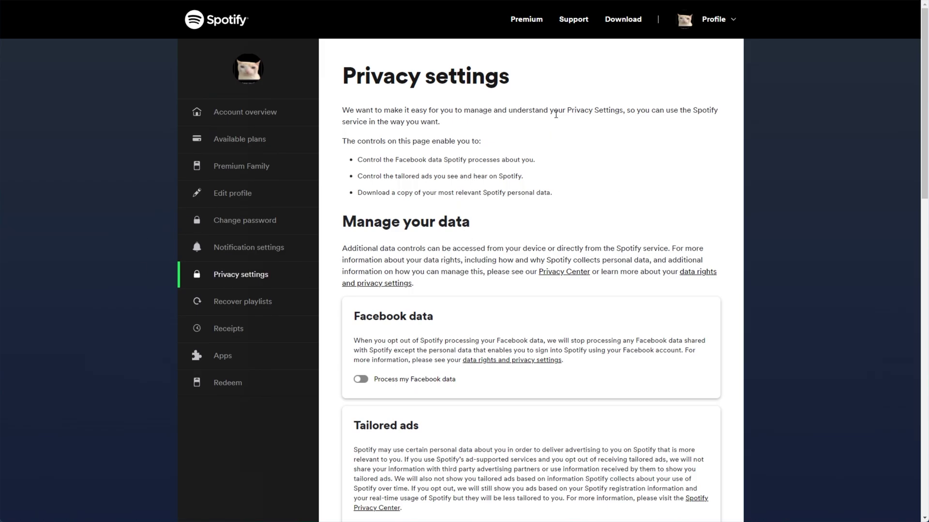
- Return to the privacy settings and read the Step 3 instructions on finding or resending the download email
scroll(556, 145, down, 20)
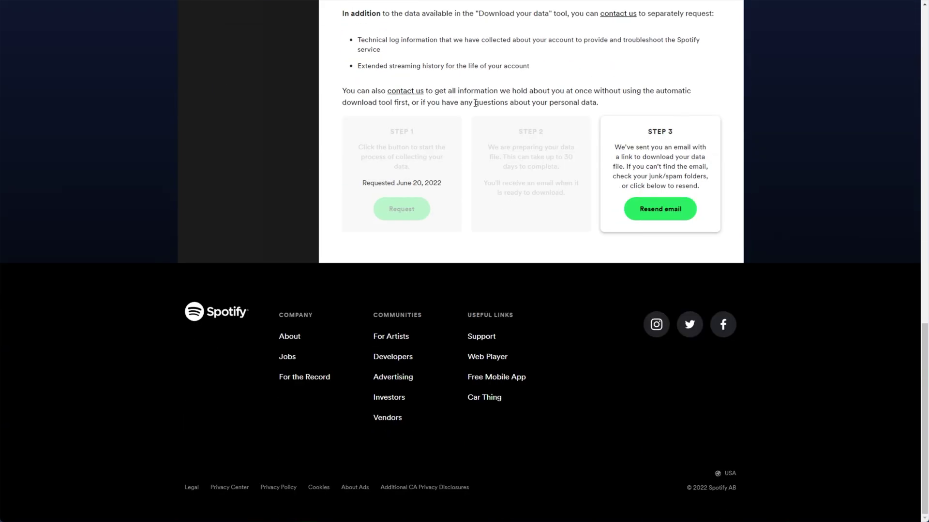
drag(651, 135, 699, 134)
drag(630, 151, 687, 187)
click(697, 192)
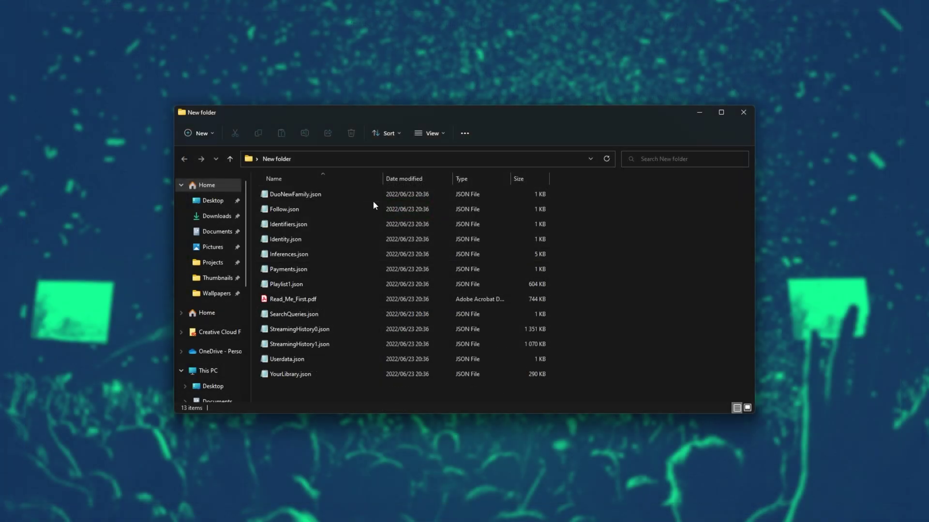
- Open StreamingHistory0.json from New folder in Notepad, examine its playback records, and close it
drag(605, 360, 607, 328)
click(514, 333)
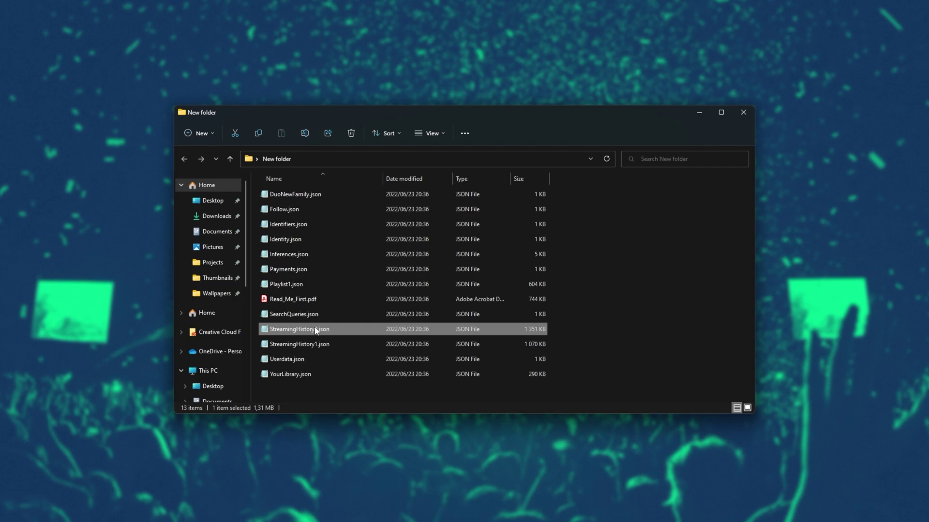
double_click(346, 333)
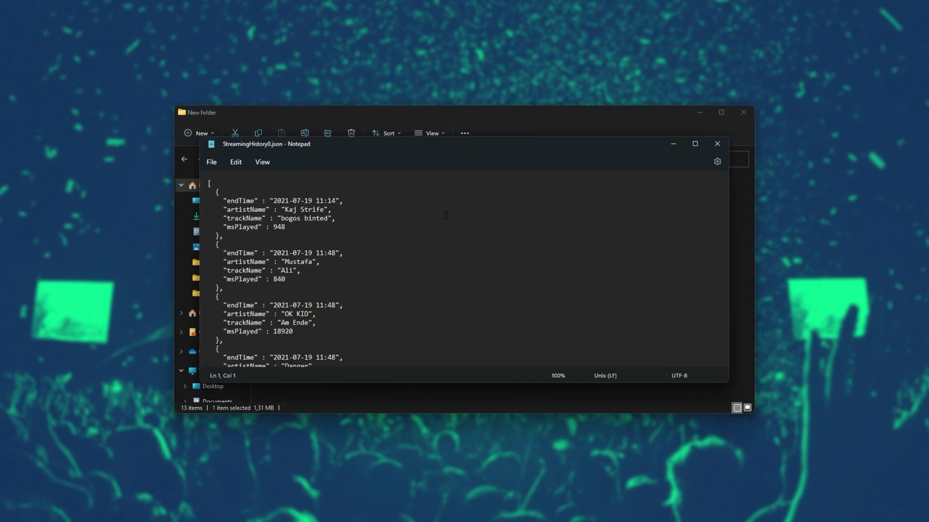
scroll(318, 231, down, 15)
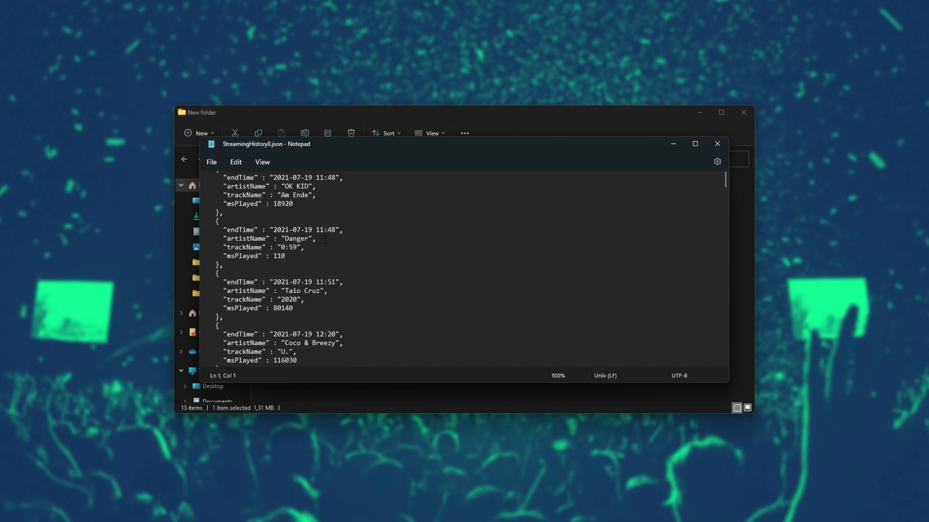
scroll(303, 260, down, 20)
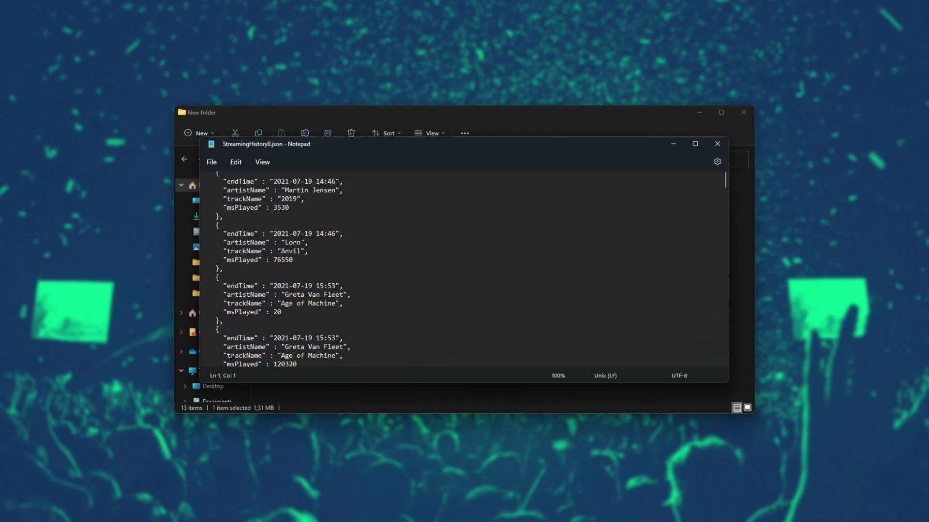
scroll(302, 260, down, 3)
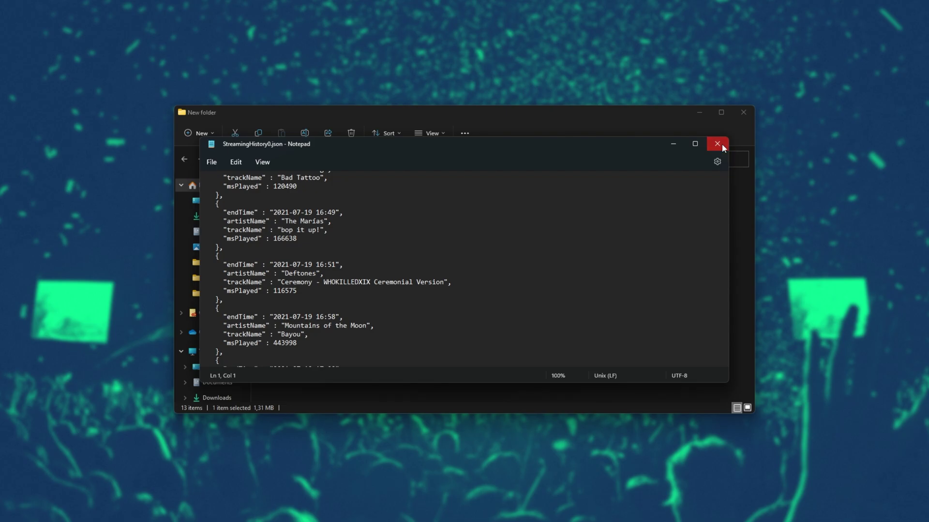
click(722, 144)
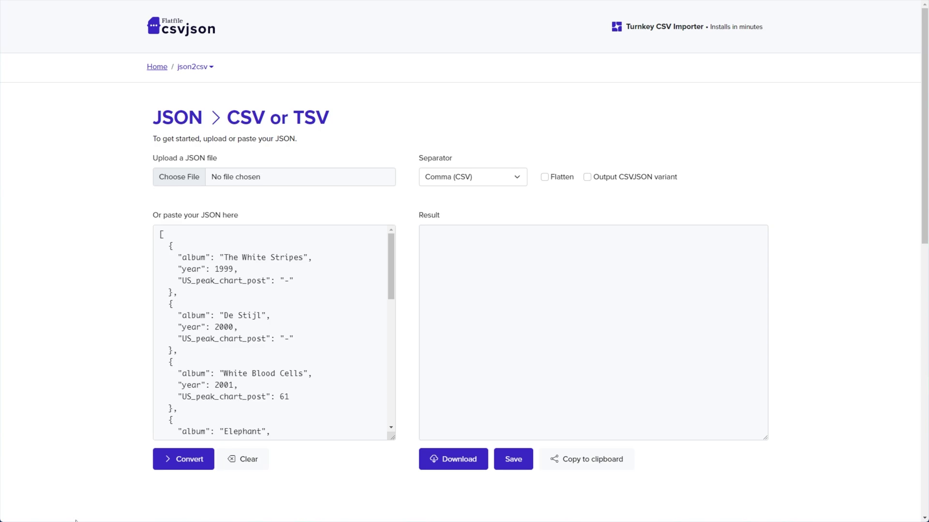
- Load StreamingHistory0.json from New folder into the csvjson JSON to CSV converter as the file to upload
key(alt+Tab)
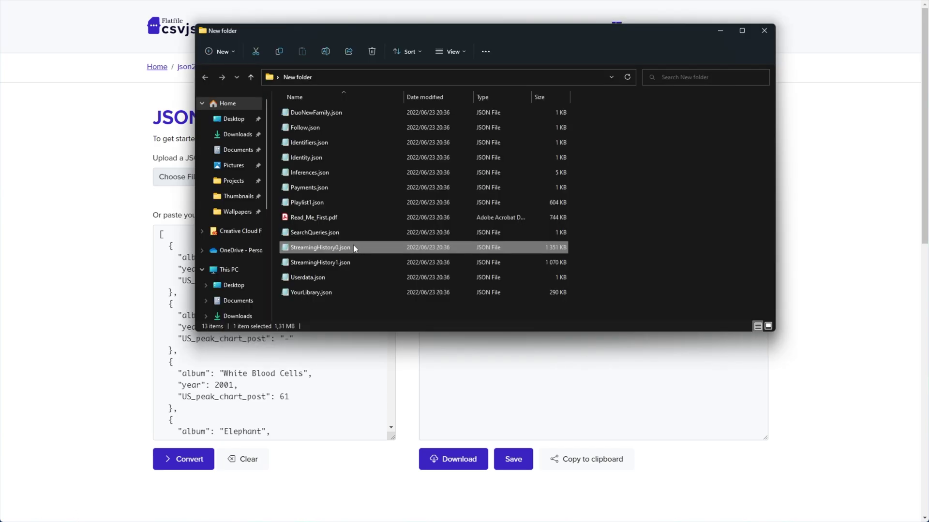
drag(353, 244, 389, 80)
drag(366, 33, 640, 34)
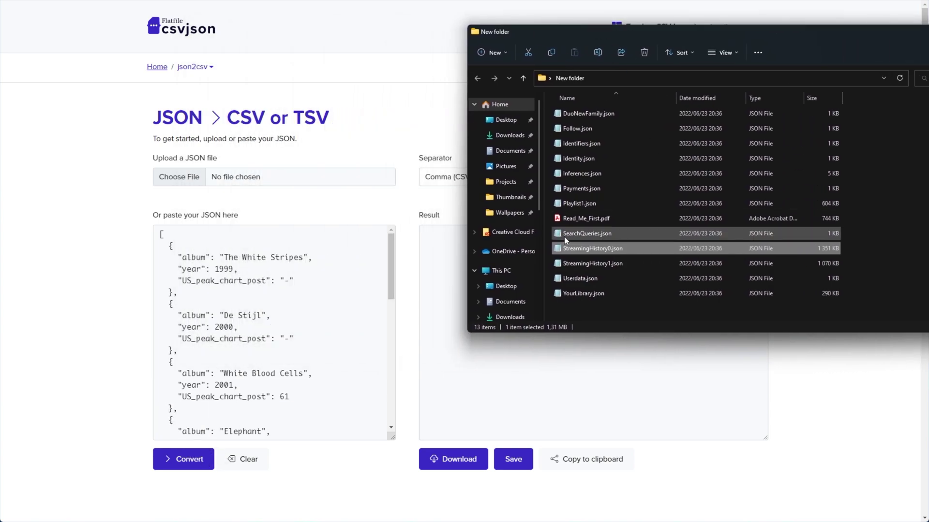
drag(579, 249, 224, 181)
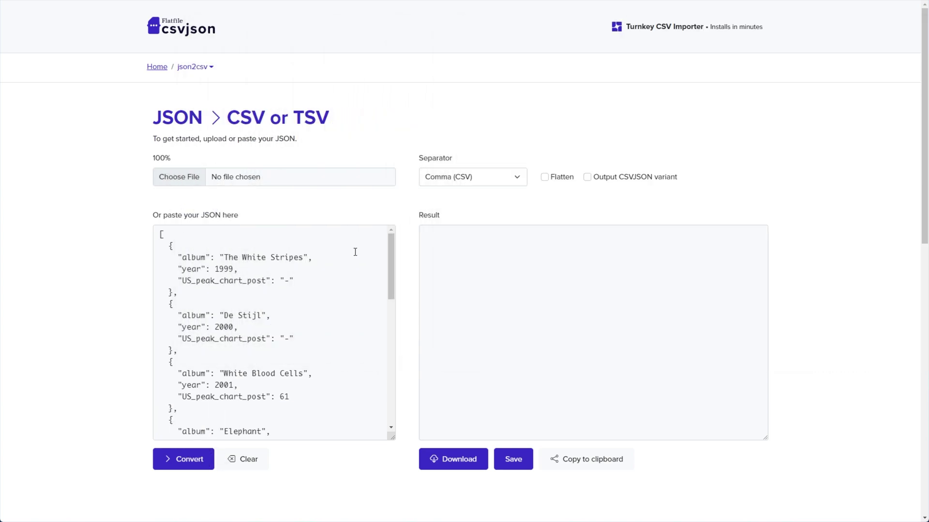
click(266, 248)
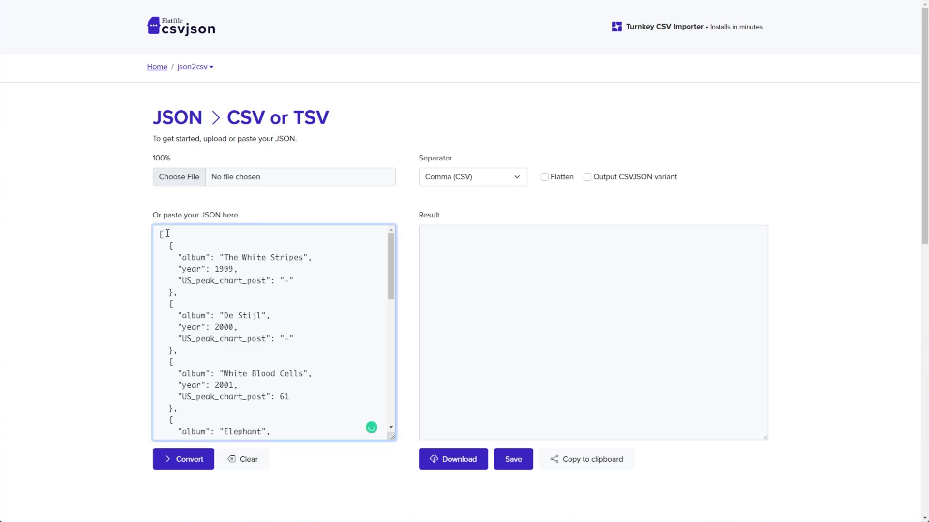
- Convert the streaming history JSON to comma-separated CSV and open the downloaded csvjson.csv in Excel
drag(162, 233, 285, 389)
click(285, 390)
click(189, 468)
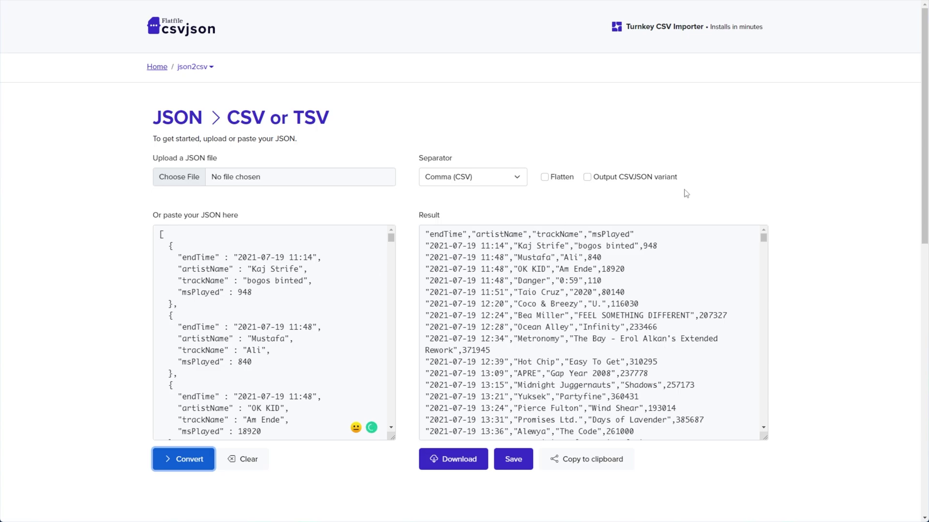
click(457, 460)
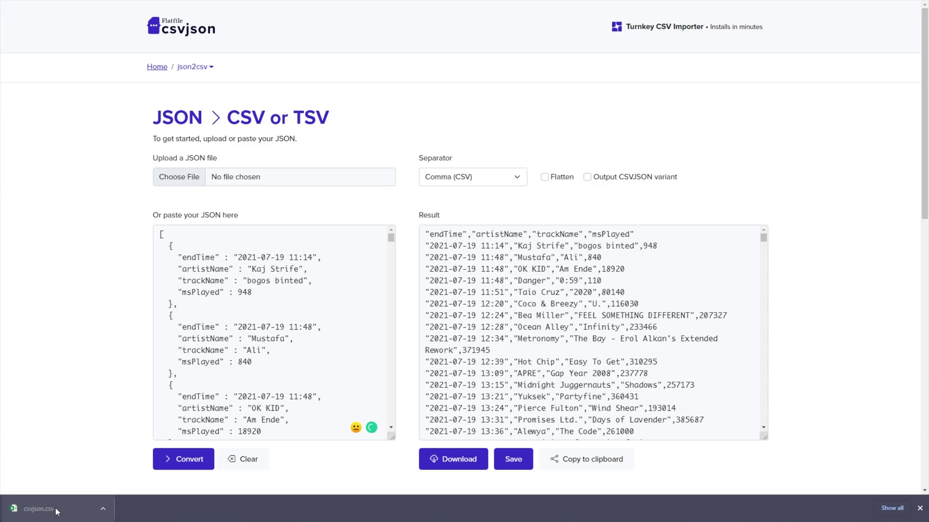
click(57, 511)
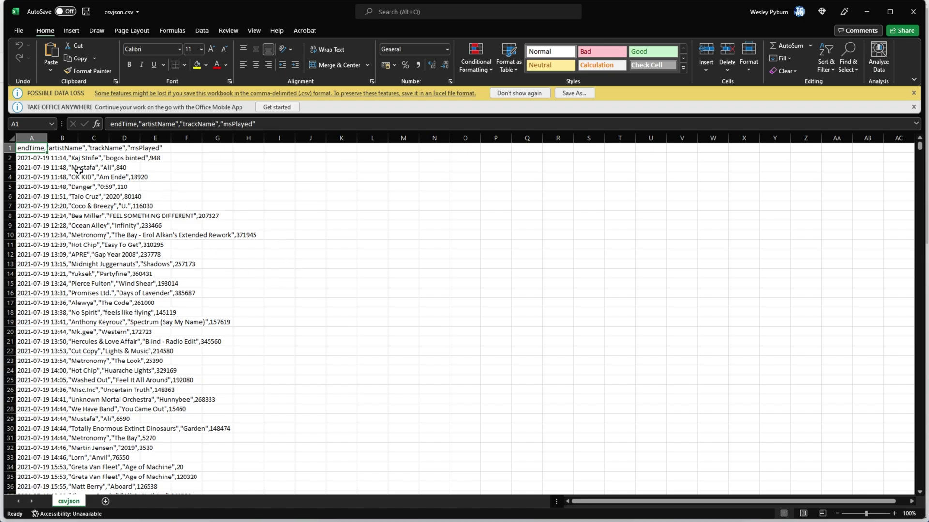
- Examine how the streaming records in csvjson.csv are laid out across the columns, moving along row 4 to H4
click(44, 174)
key(Right)
key(Right)
key(Right)
key(Right)
key(Right)
key(Right)
key(Right)
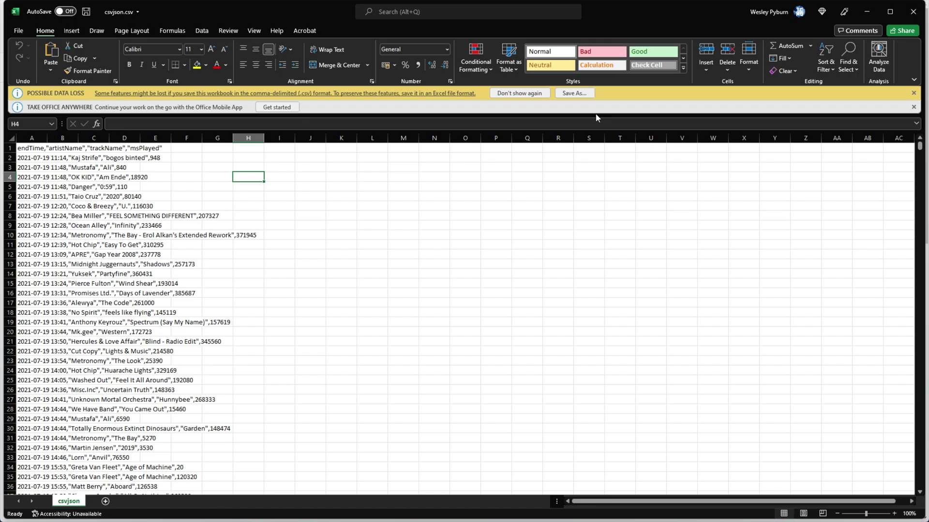
- Close the workbook, open csvjson.csv from New folder in Notepad, add a sep line declaring the comma separator above the header, and save
click(912, 14)
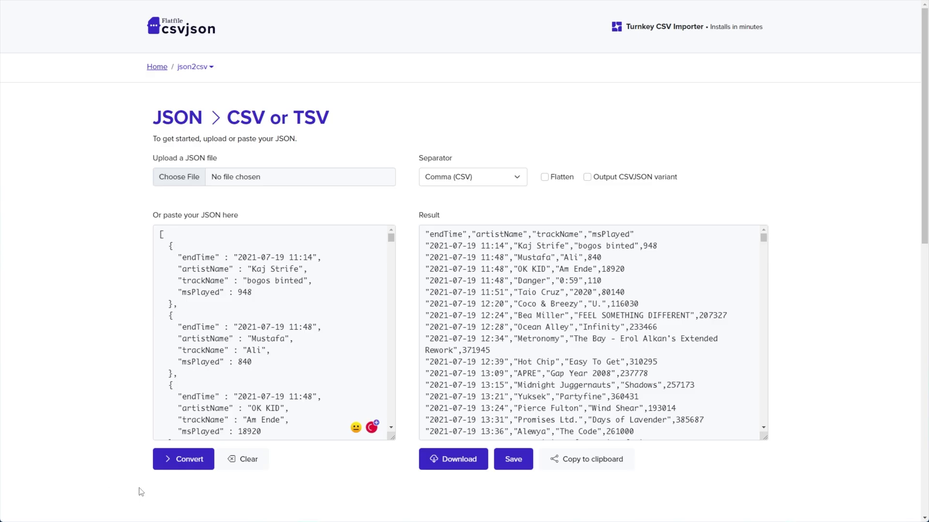
key(alt+Tab)
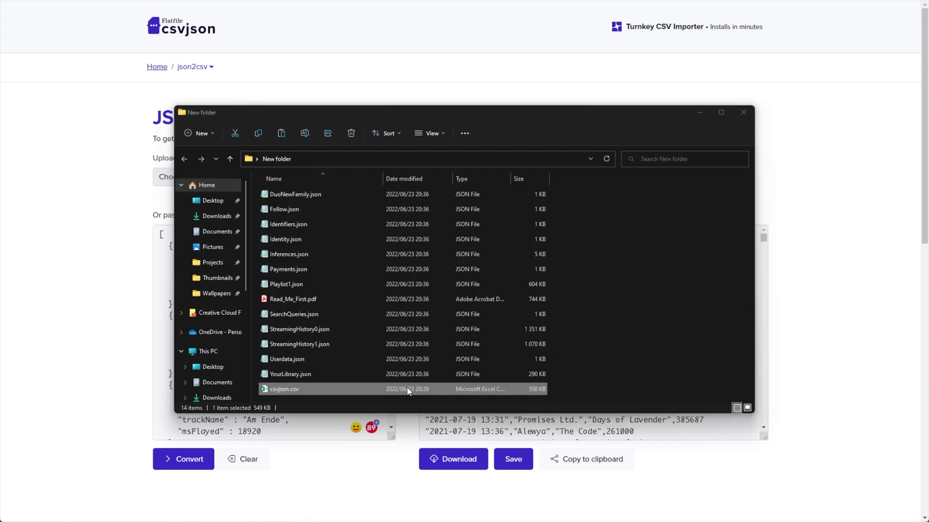
right_click(403, 388)
click(423, 90)
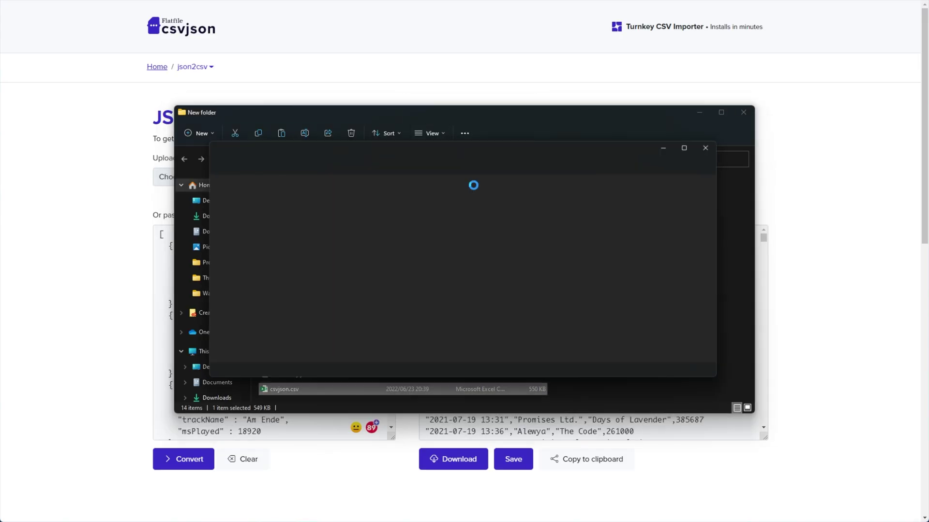
key(Return)
key(Up)
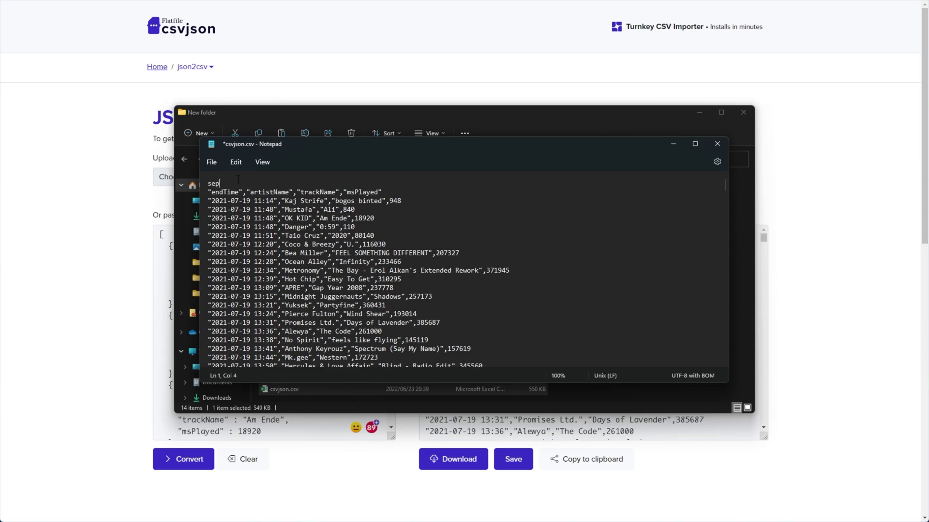
key(ctrl+s)
key(alt+F4)
- Reopen csvjson.csv in Excel and widen the endTime, artistName and trackName columns to make their contents readable
double_click(379, 389)
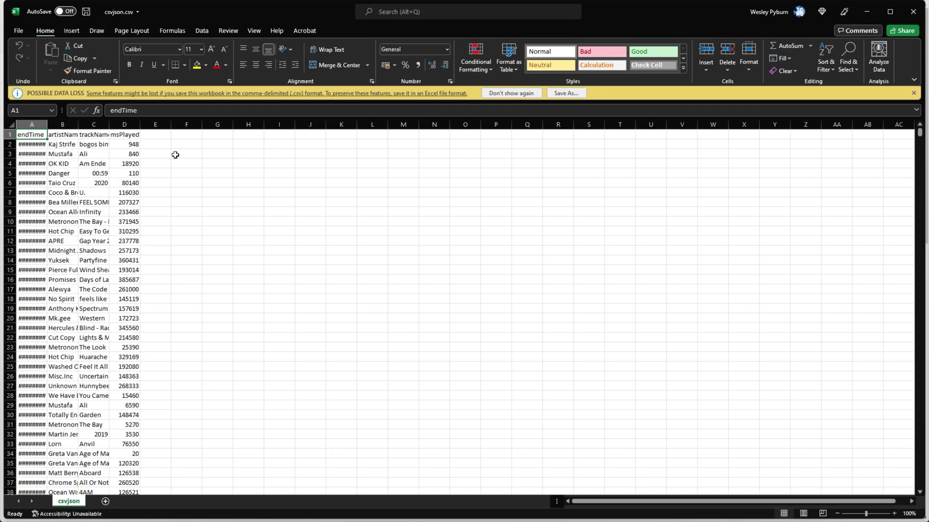
drag(48, 125, 264, 126)
click(279, 153)
click(279, 144)
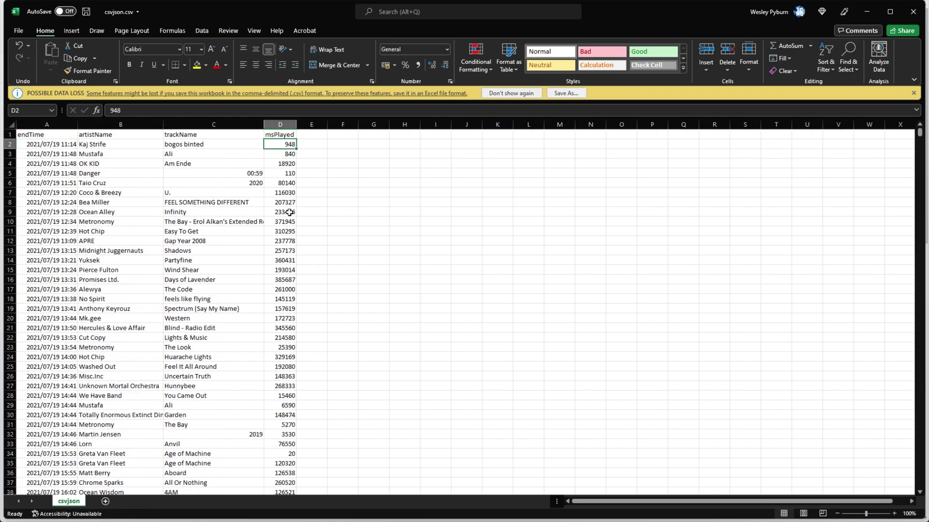
drag(266, 130, 283, 128)
click(211, 145)
click(107, 151)
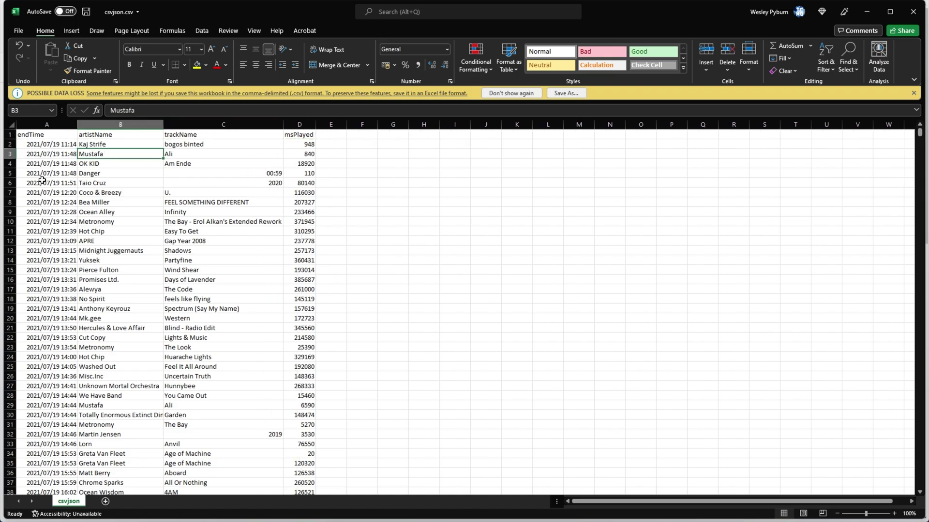
click(46, 147)
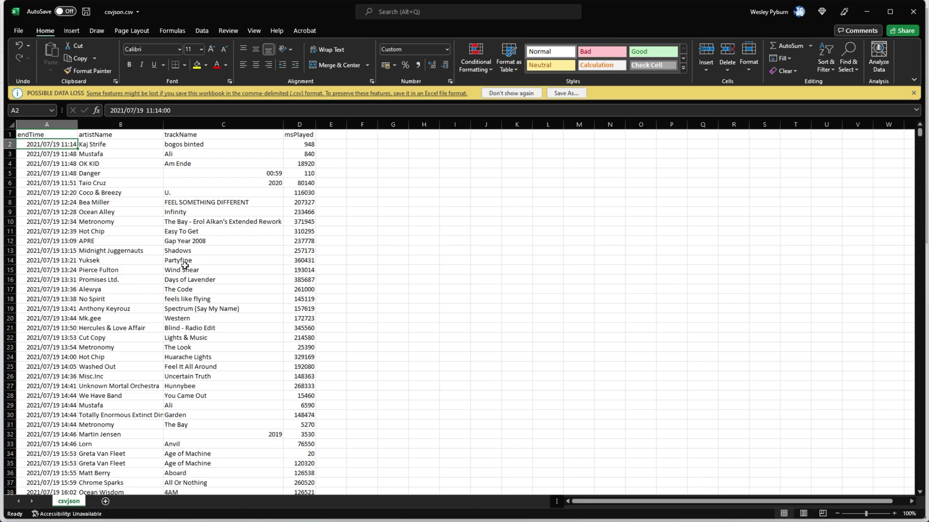
click(324, 172)
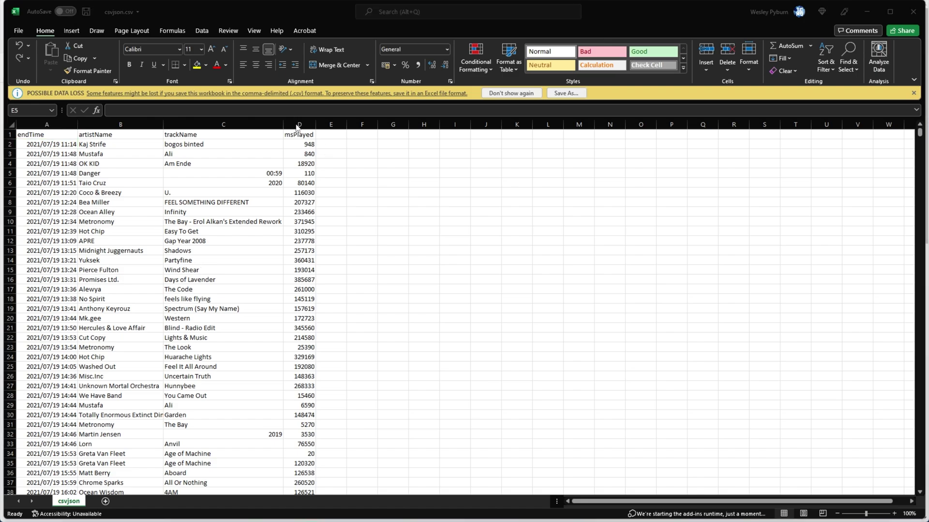
- Add filters to columns A through D and sort the records by msPlayed from largest to smallest
drag(44, 125, 302, 113)
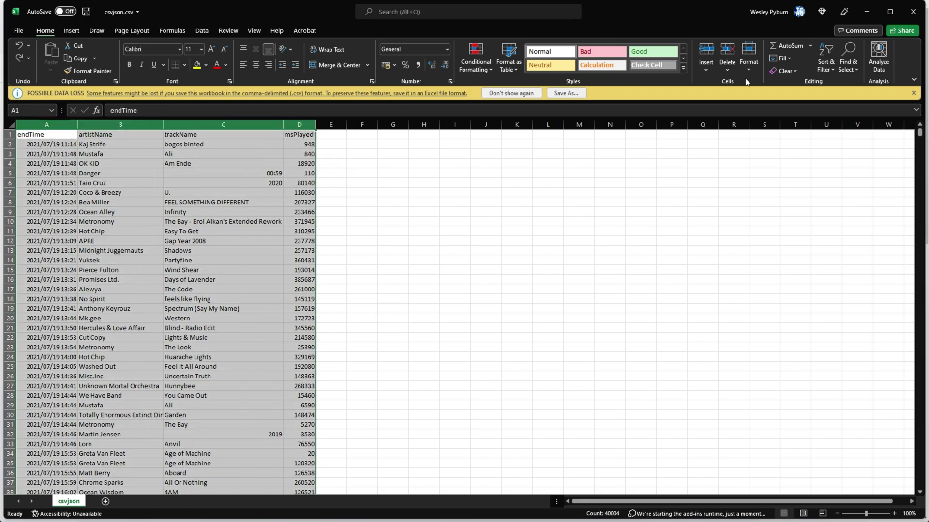
click(829, 70)
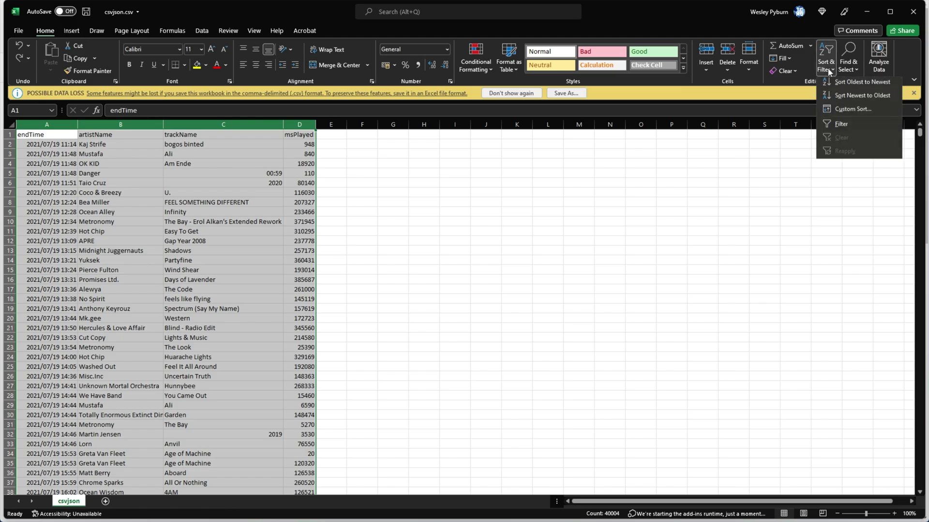
click(854, 123)
click(353, 203)
click(314, 135)
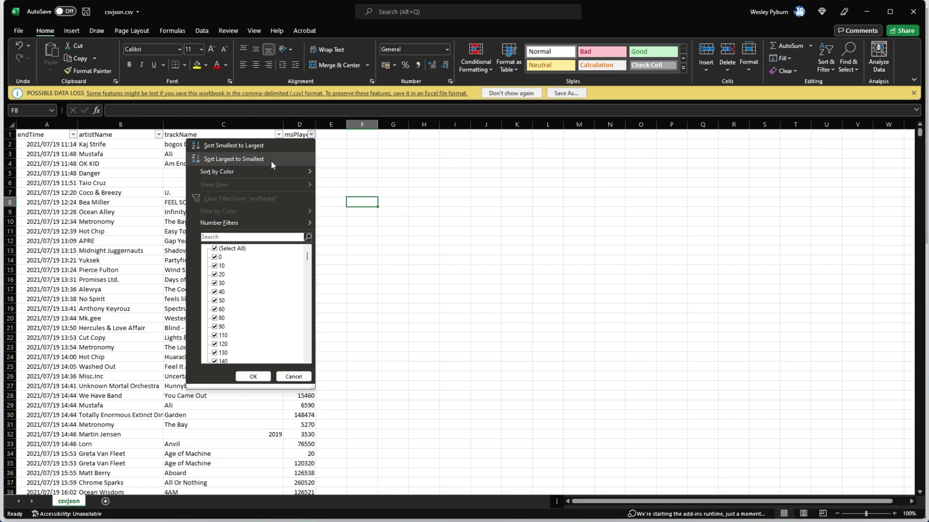
click(253, 156)
- Copy the msPlayed value in D2 and examine the shortest plays at the end of the sorted list
click(311, 146)
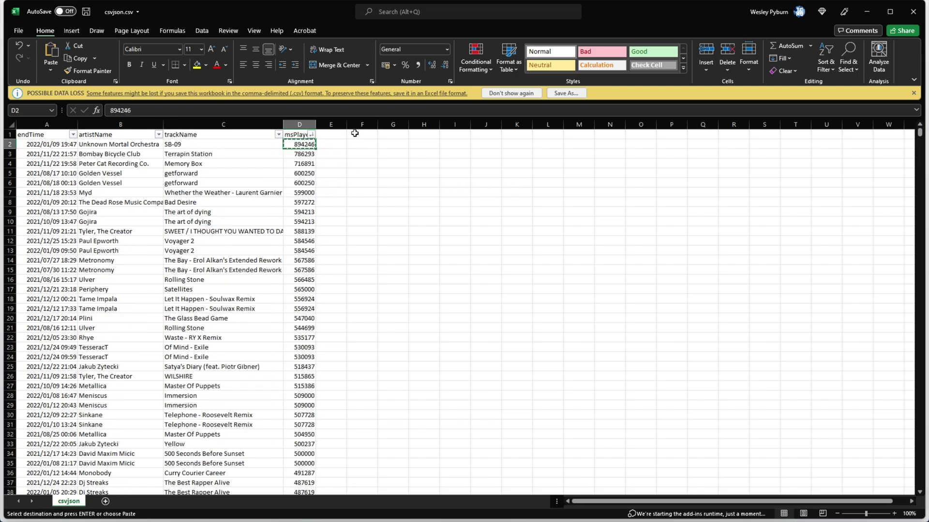
key(ctrl+c)
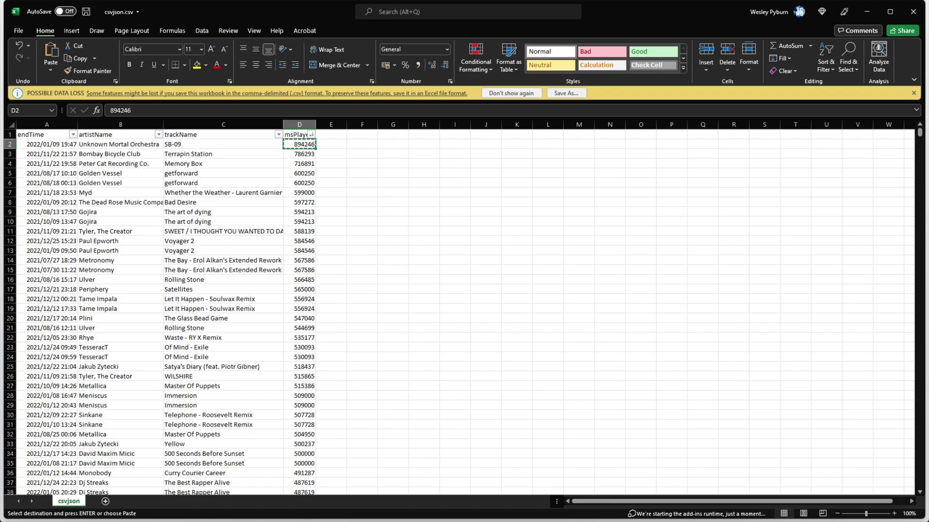
drag(920, 131, 911, 493)
scroll(456, 444, up, 8)
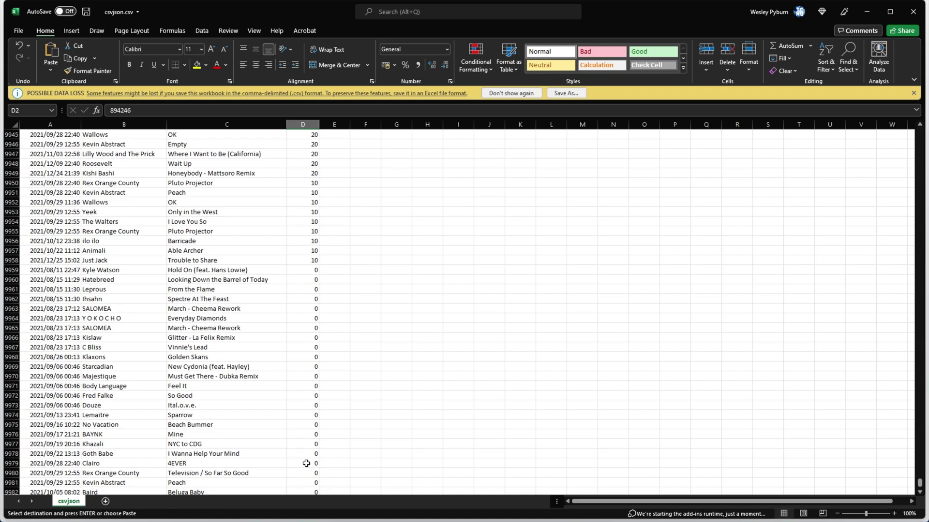
scroll(306, 463, down, 2)
drag(305, 272, 303, 453)
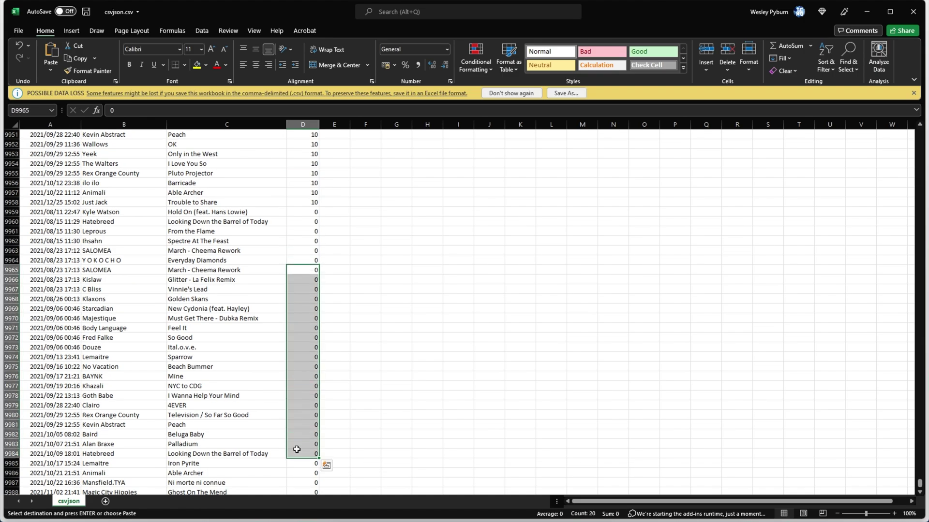
click(429, 396)
- Switch to New folder in File Explorer and select StreamingHistory1.json
key(alt+Tab)
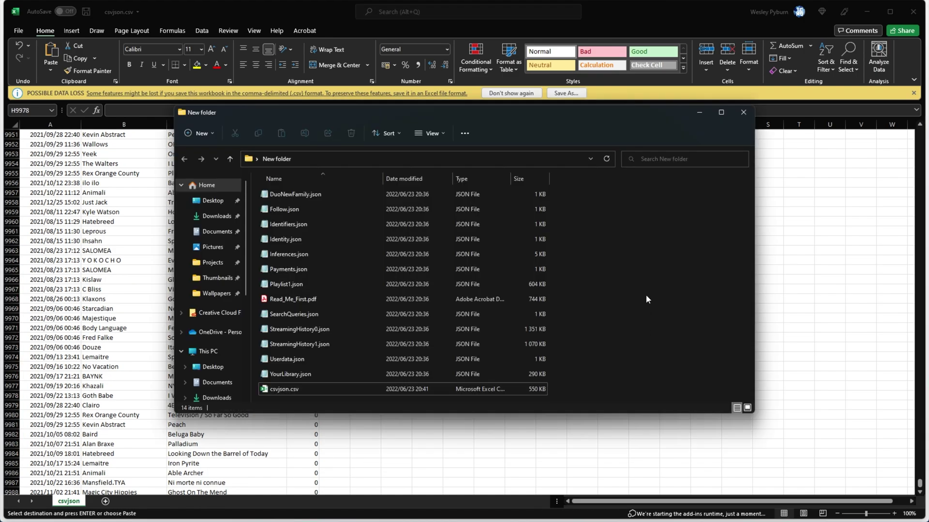
click(350, 334)
click(348, 344)
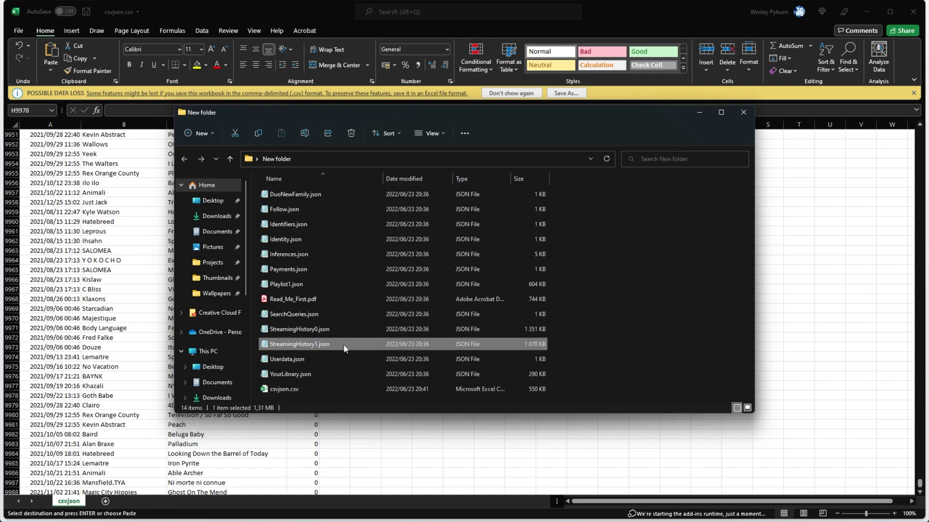